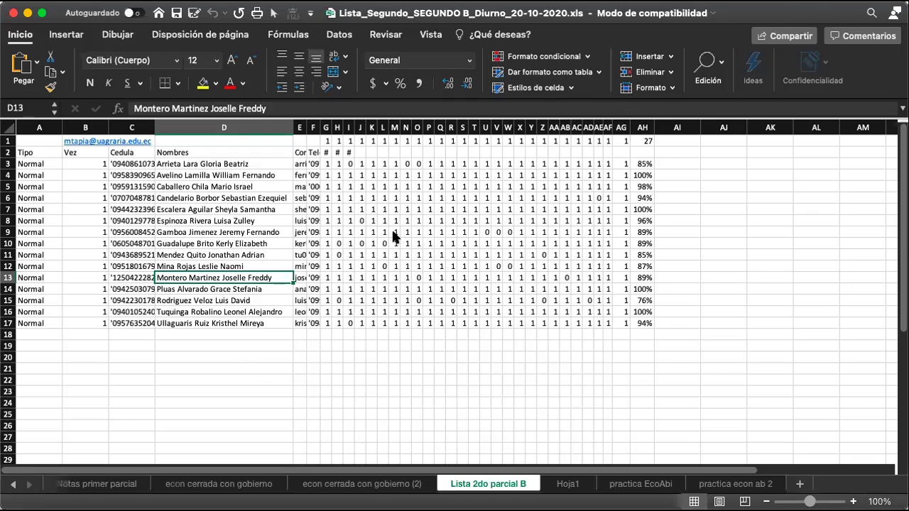
# Step: Switch to the browser and review the Edmodo posts of classes A CUM and B CUM, down to B CUM's lesson schedule announcement
pyautogui.press('super+Tab')
pyautogui.scroll(-10, 175, 377)
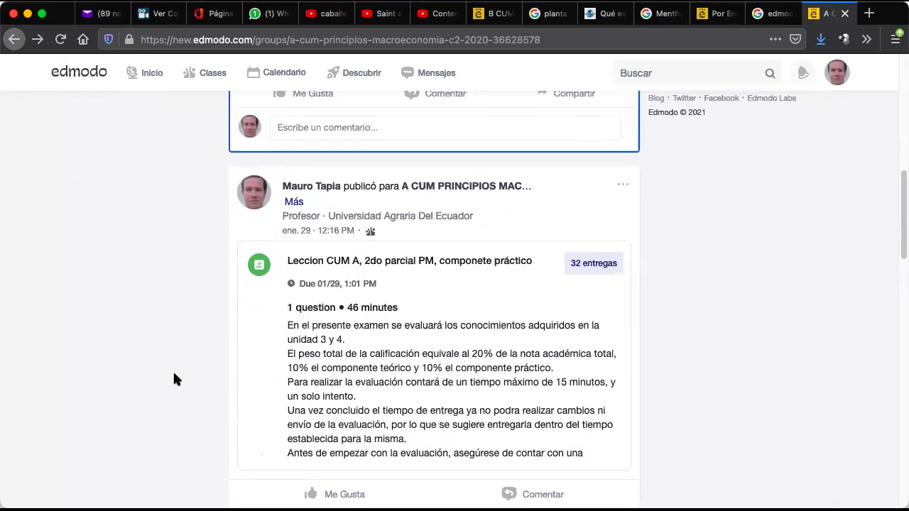
pyautogui.scroll(10, 174, 375)
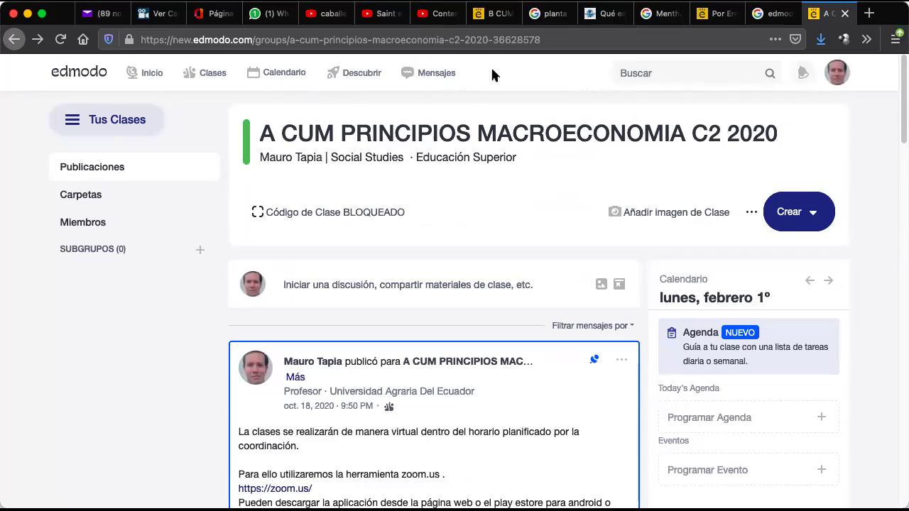
pyautogui.click(488, 16)
pyautogui.scroll(6, 110, 245)
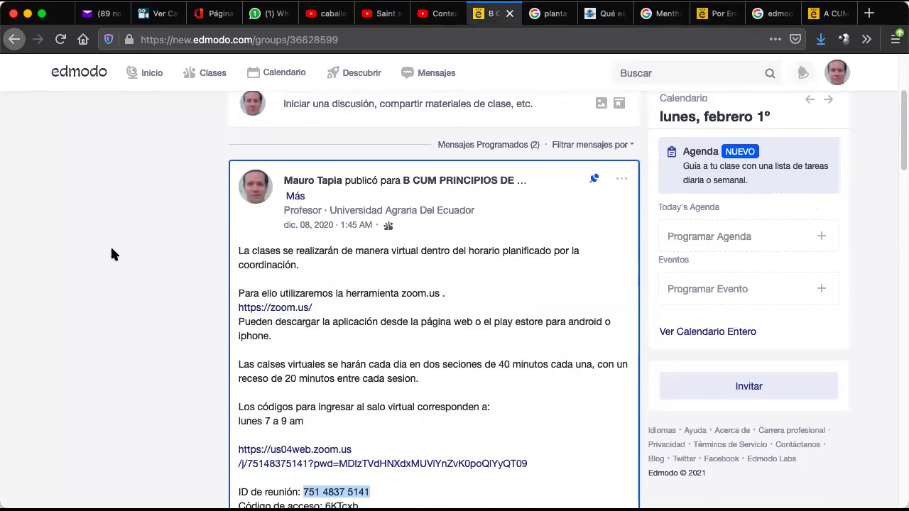
pyautogui.scroll(-3, 110, 245)
pyautogui.scroll(-8, 111, 253)
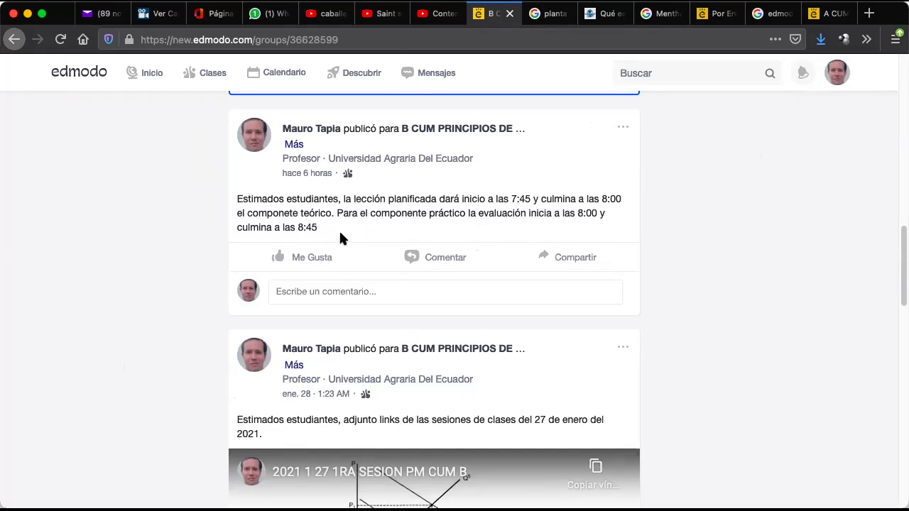
# Step: Switch back to Excel and insert two blank columns before the attendance percentage column AH
pyautogui.press('super+Tab')
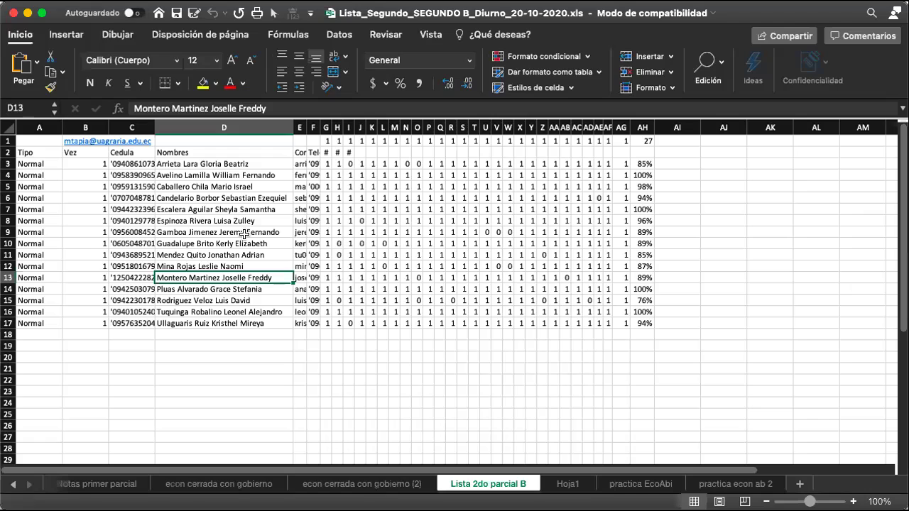
pyautogui.rightClick(639, 125)
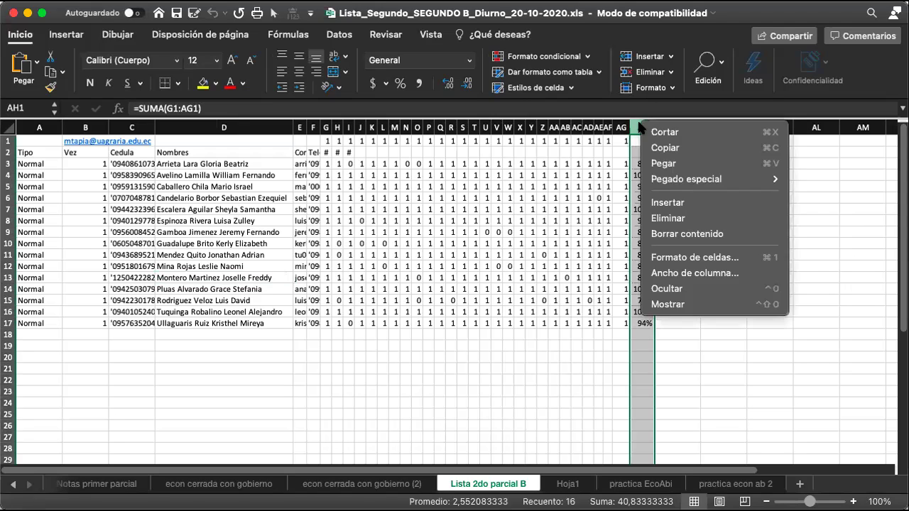
pyautogui.click(668, 202)
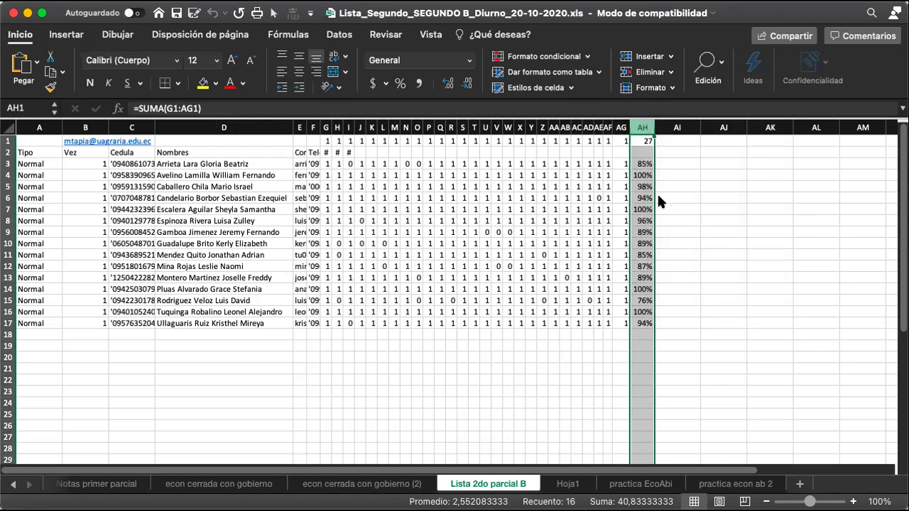
pyautogui.rightClick(656, 127)
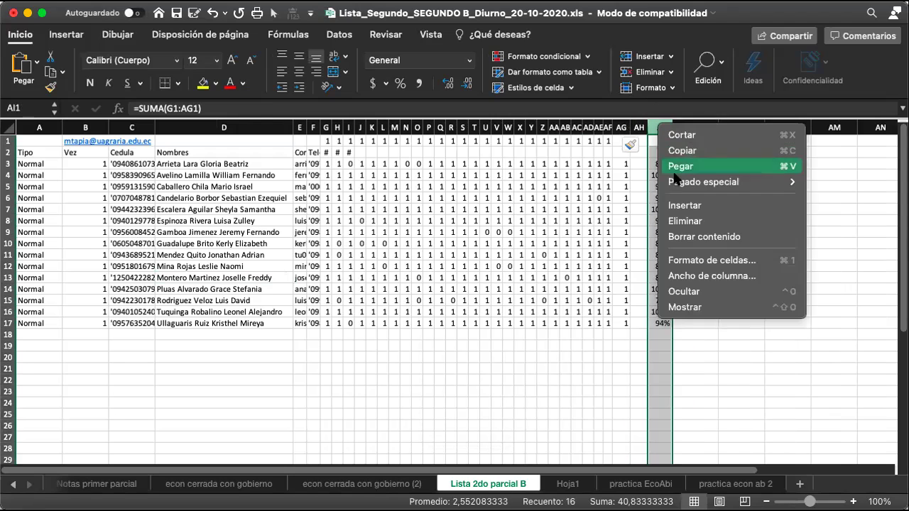
pyautogui.click(692, 205)
# Step: Extend the row 3 percentage formula to =SUMA(G3:AI3)/$AJ$1 and fill it down for all students
pyautogui.doubleClick(671, 164)
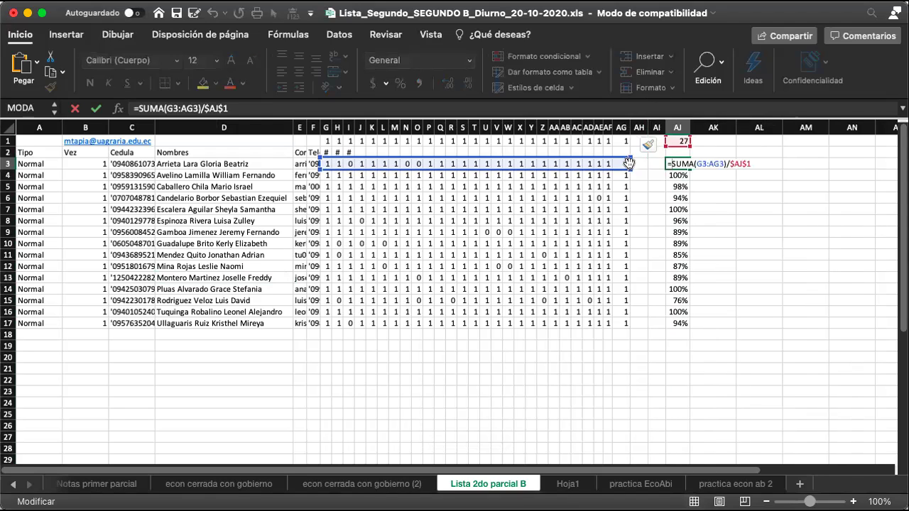
pyautogui.moveTo(630, 165); pyautogui.dragTo(667, 166)
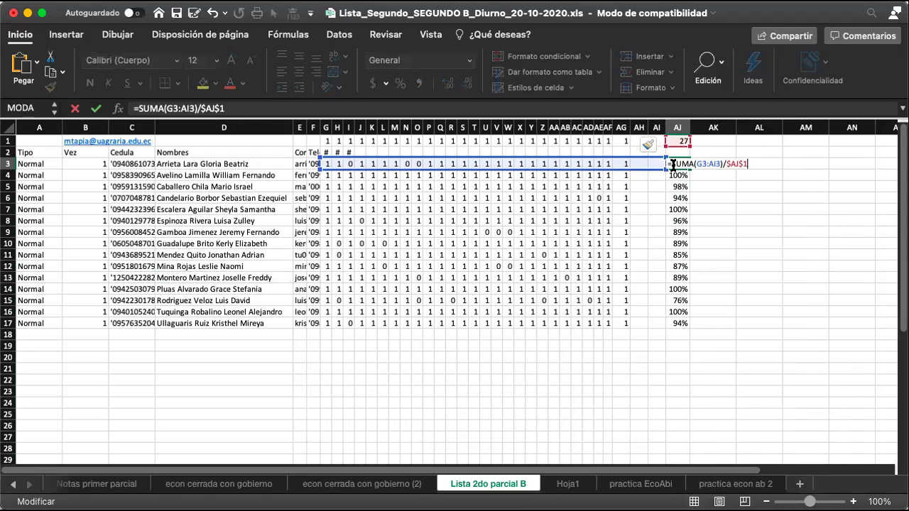
pyautogui.press('Return')
pyautogui.click(656, 164)
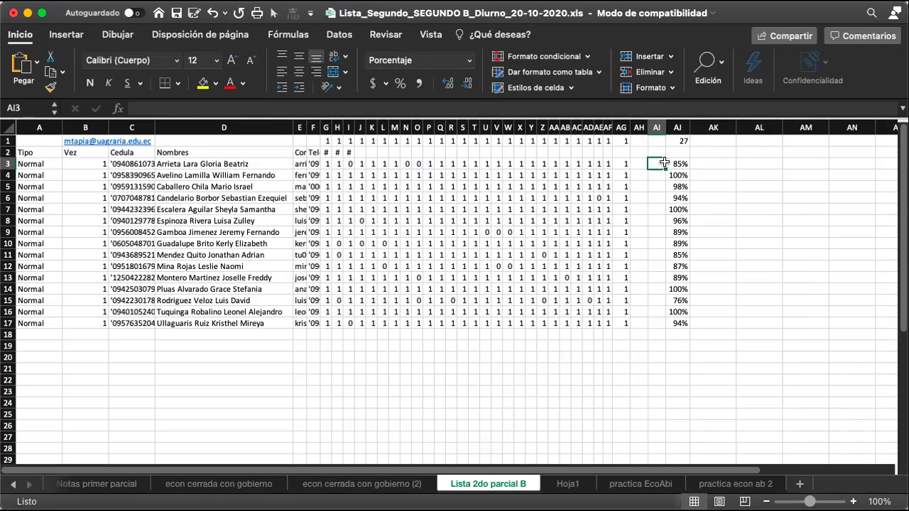
pyautogui.click(683, 166)
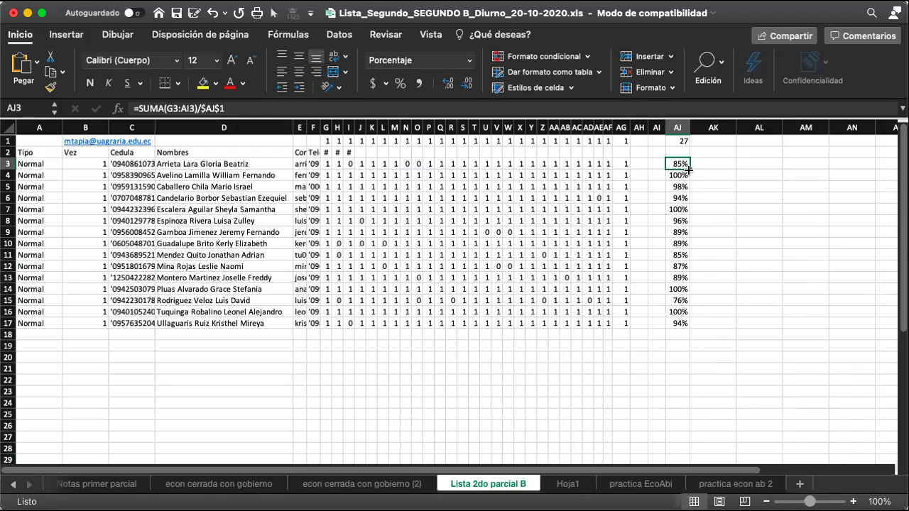
pyautogui.doubleClick(689, 169)
# Step: Enter 1 in AH1 to count the new class session
pyautogui.click(634, 164)
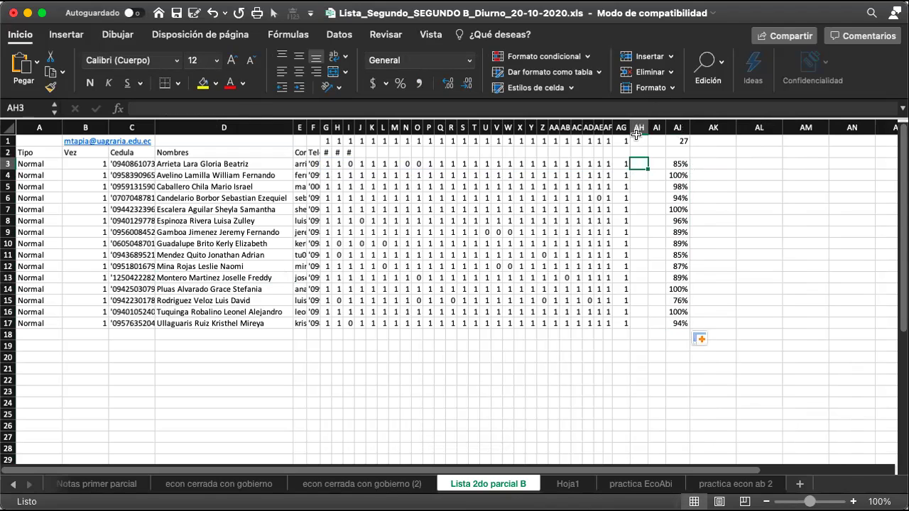
pyautogui.click(637, 139)
pyautogui.write('1')
pyautogui.press('Return')
pyautogui.press('Down')
# Step: Record attendance for the first four students: 0 in AH3 and 1 in AH4, AH5 and AH6
pyautogui.hotkey('shift', 'space')
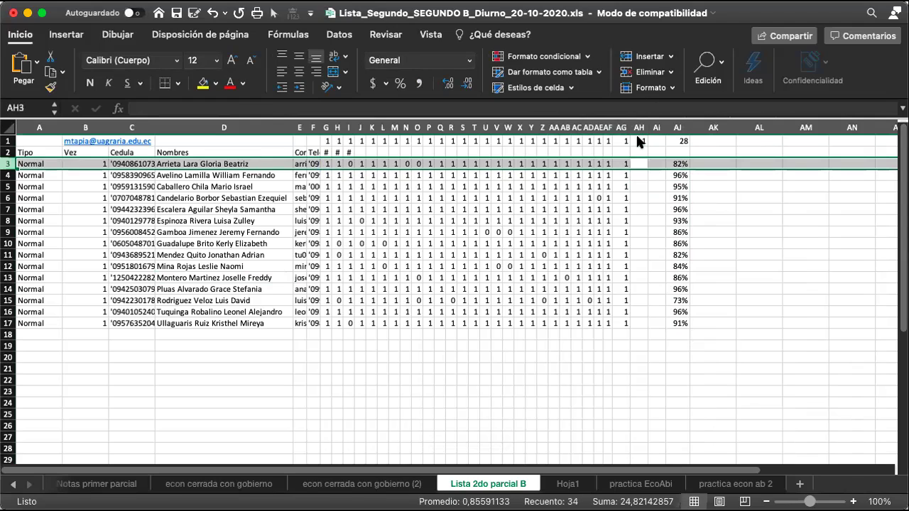
pyautogui.write('0')
pyautogui.press('Down')
pyautogui.hotkey('shift', 'space')
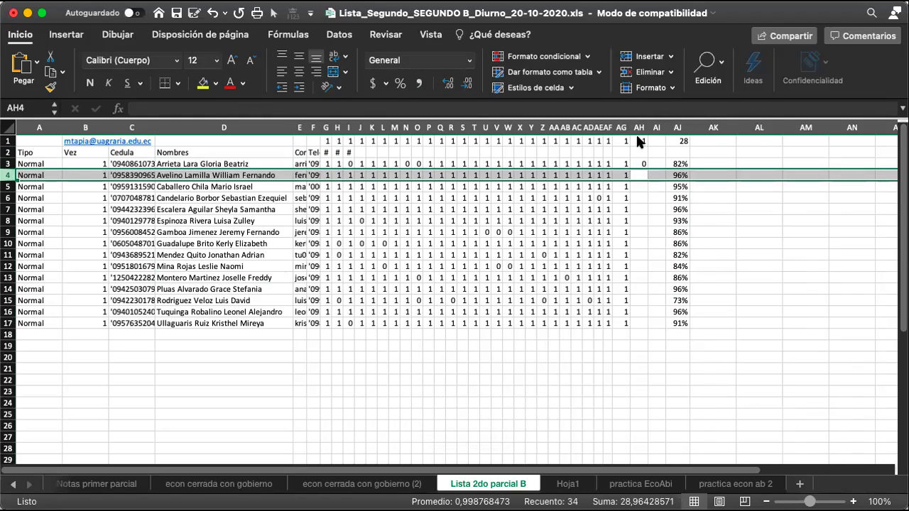
pyautogui.write('1')
pyautogui.press('Down')
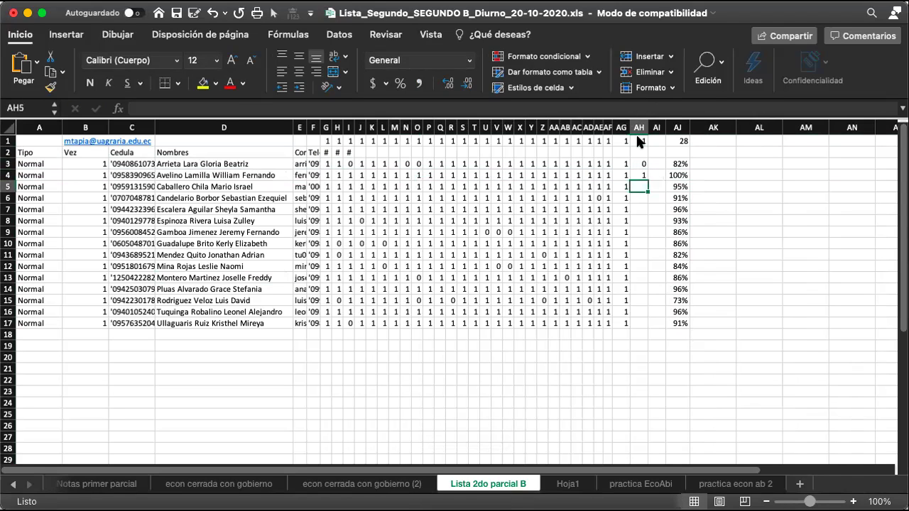
pyautogui.hotkey('shift', 'space')
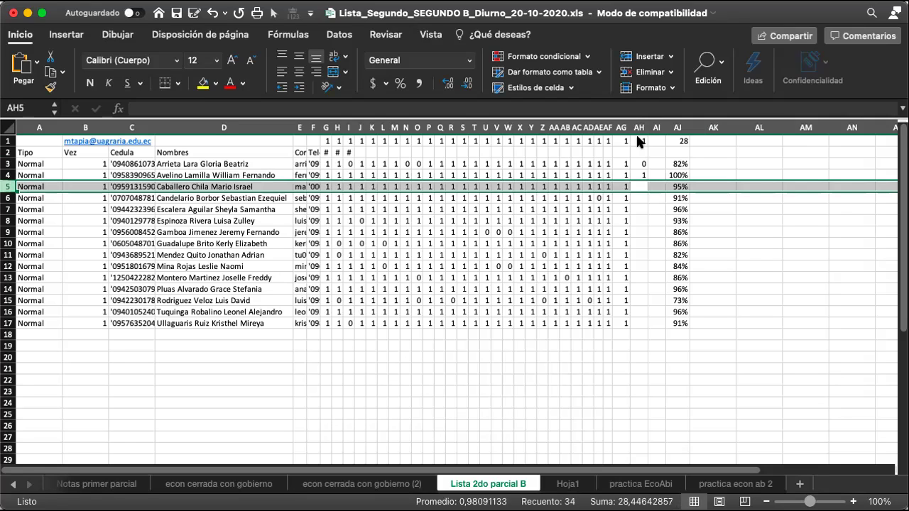
pyautogui.write('1')
pyautogui.press('Down')
pyautogui.hotkey('shift', 'space')
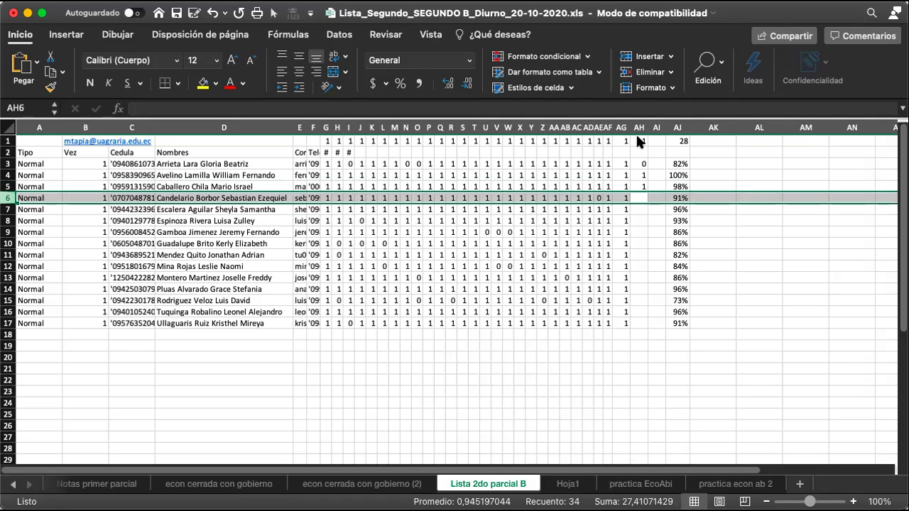
pyautogui.write('1')
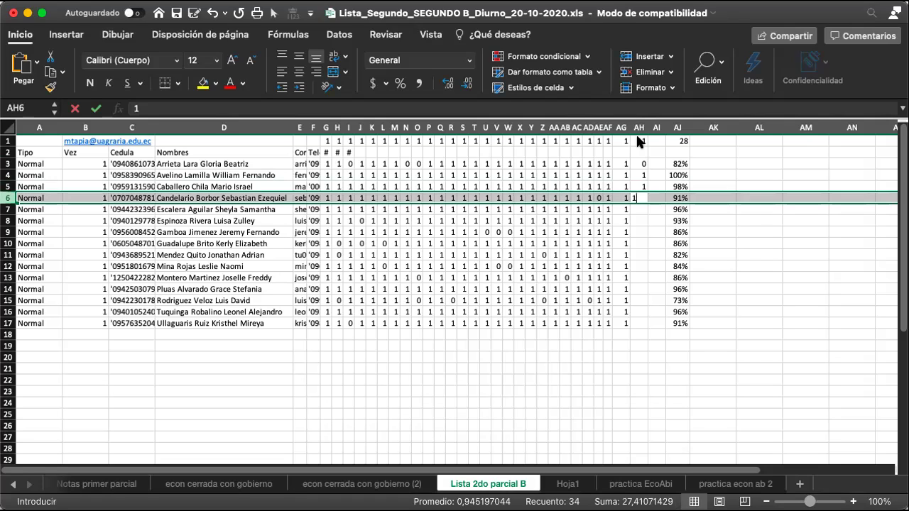
pyautogui.press('Down')
# Step: Record attendance of 1 for the students in rows 7 to 9 of column AH
pyautogui.hotkey('shift', 'space')
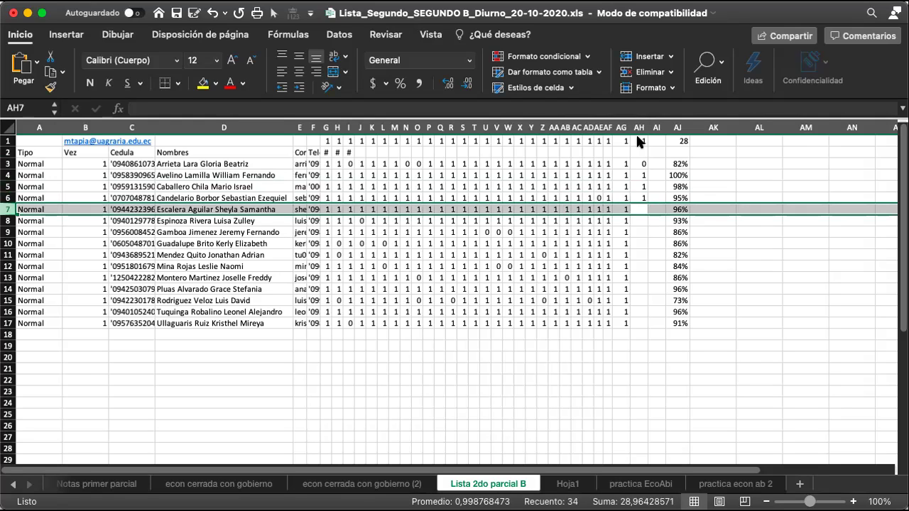
pyautogui.write('1')
pyautogui.press('Down')
pyautogui.hotkey('shift', 'space')
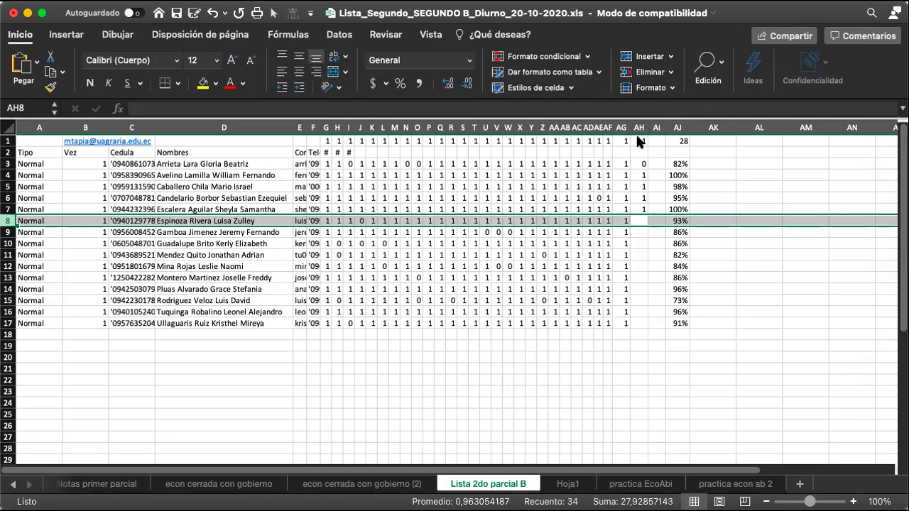
pyautogui.write('1')
pyautogui.press('Down')
pyautogui.hotkey('shift', 'space')
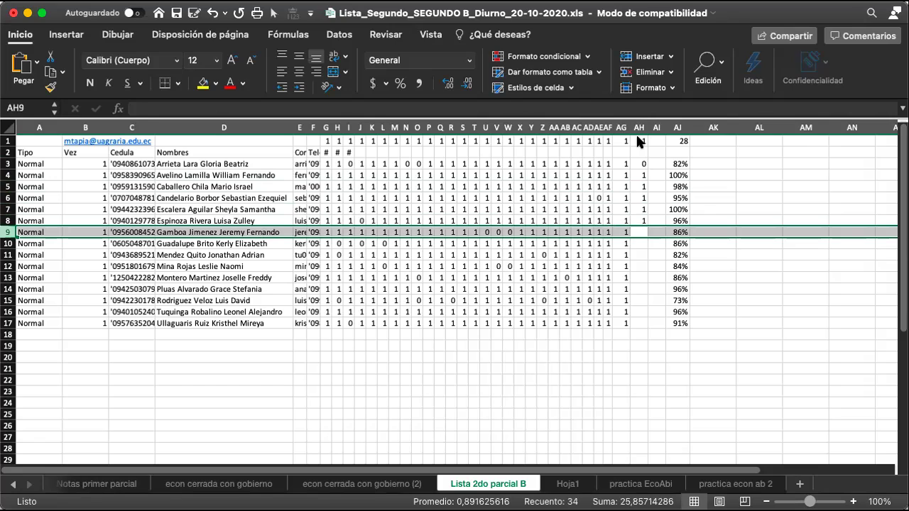
pyautogui.write('1')
pyautogui.press('Down')
# Step: Record attendance for rows 10 to 13: 0 in AH10 and AH11, 1 in AH12 and 0 in AH13
pyautogui.hotkey('shift', 'space')
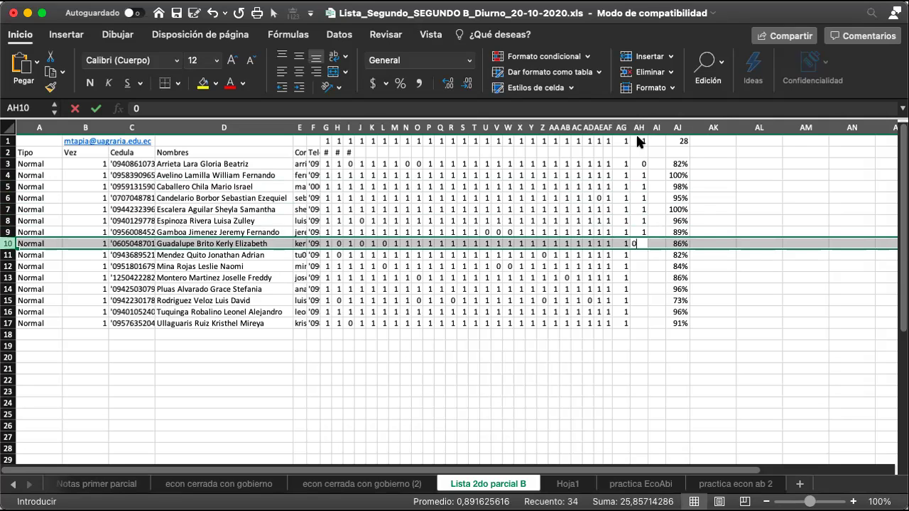
pyautogui.write('0')
pyautogui.press('Down')
pyautogui.hotkey('shift', 'space')
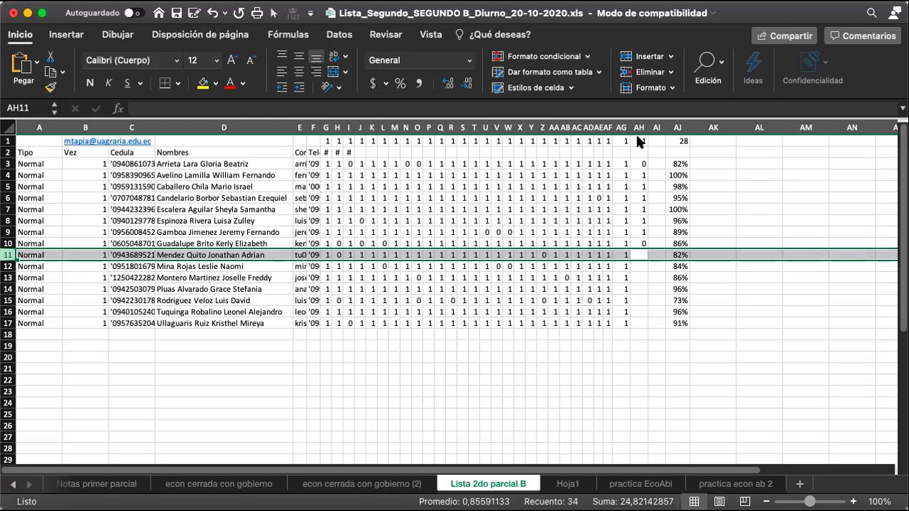
pyautogui.write('0')
pyautogui.press('Down')
pyautogui.hotkey('shift', 'space')
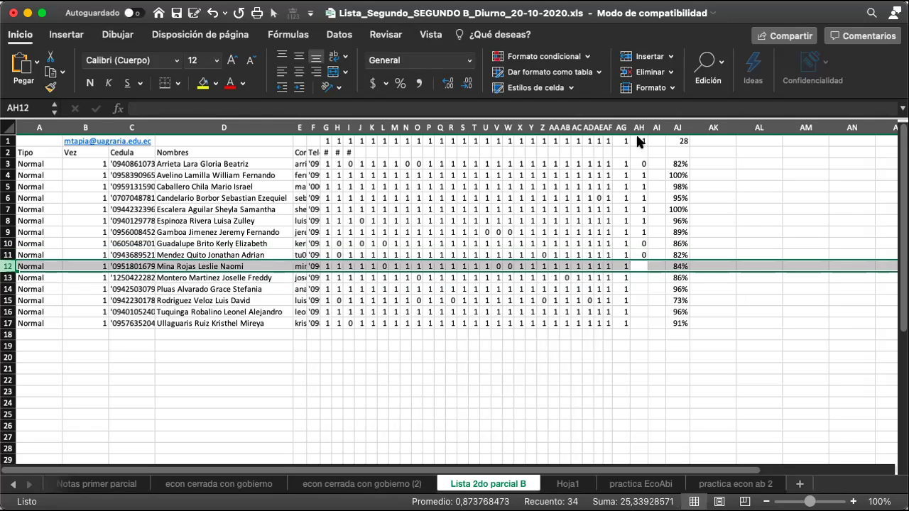
pyautogui.write('1')
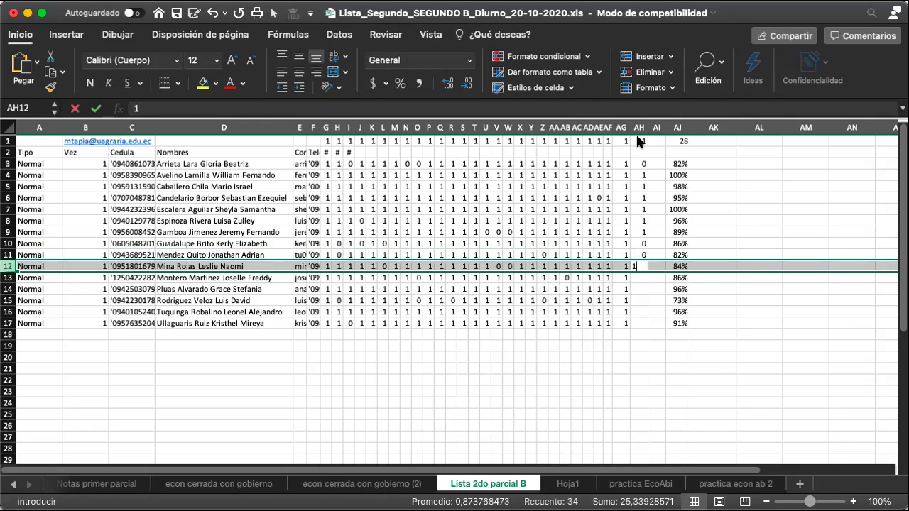
pyautogui.press('Down')
pyautogui.hotkey('shift', 'space')
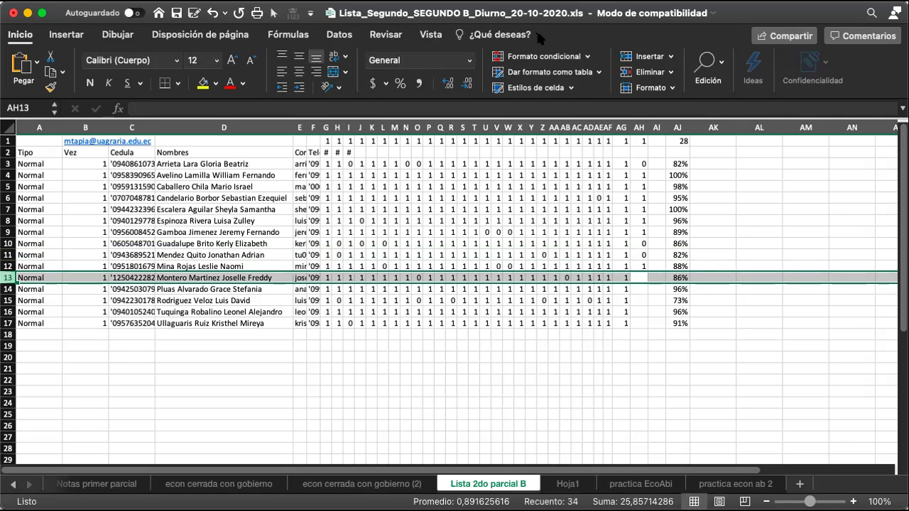
pyautogui.click(641, 275)
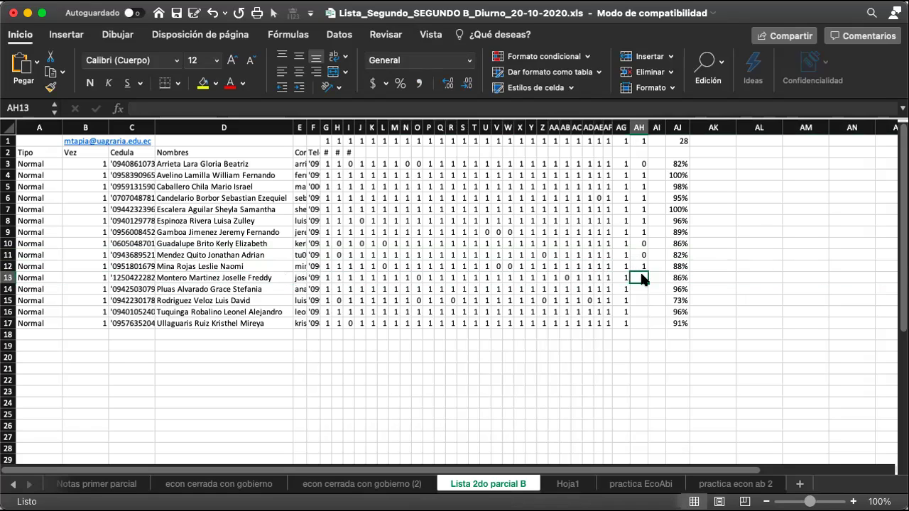
pyautogui.press('Return')
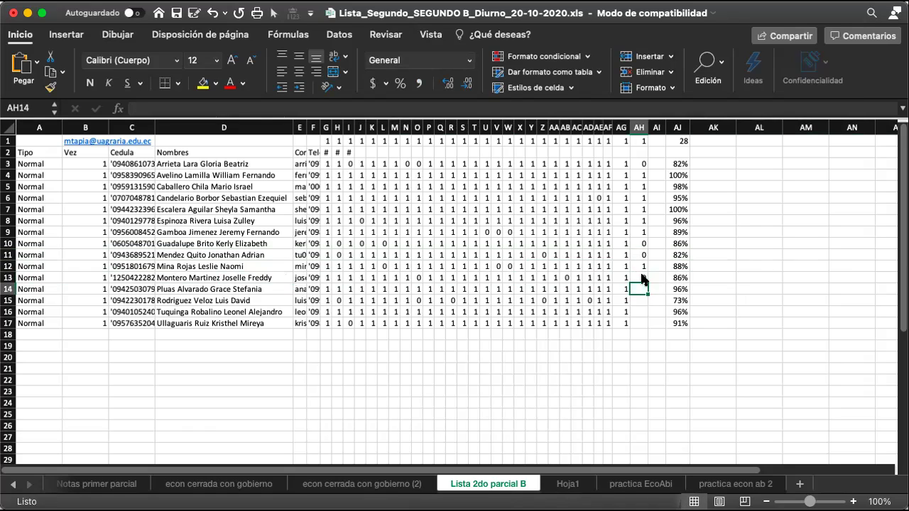
# Step: Record attendance for rows 14 to 16: 1 in AH14, 0 in AH15 and 1 in AH16
pyautogui.hotkey('shift', 'space')
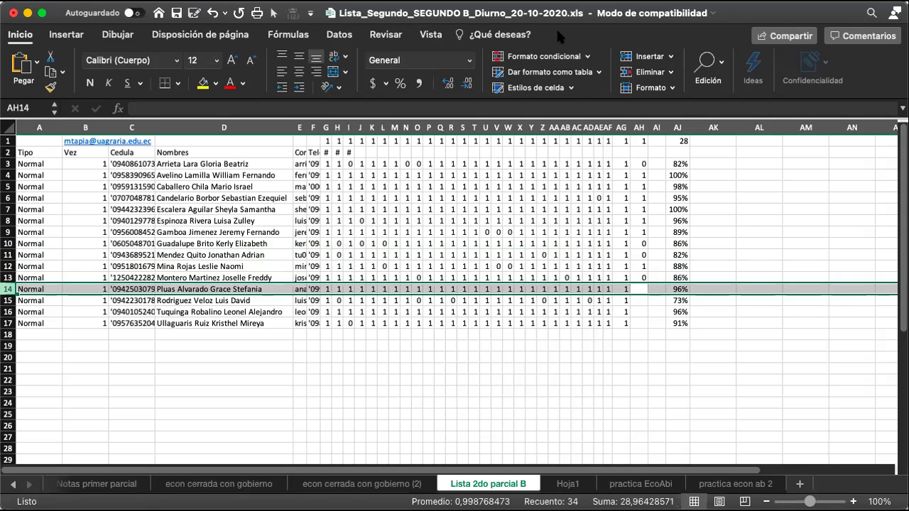
pyautogui.click(642, 287)
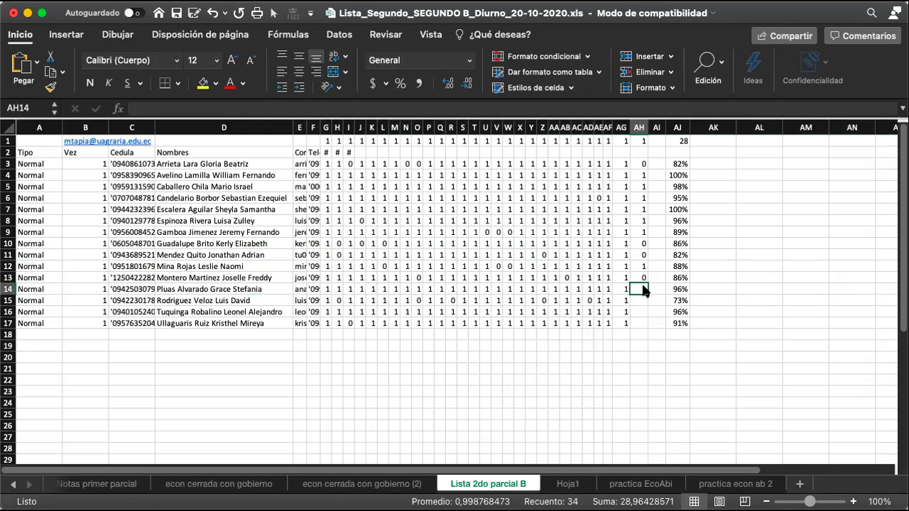
pyautogui.write('1')
pyautogui.press('Return')
pyautogui.hotkey('shift', 'space')
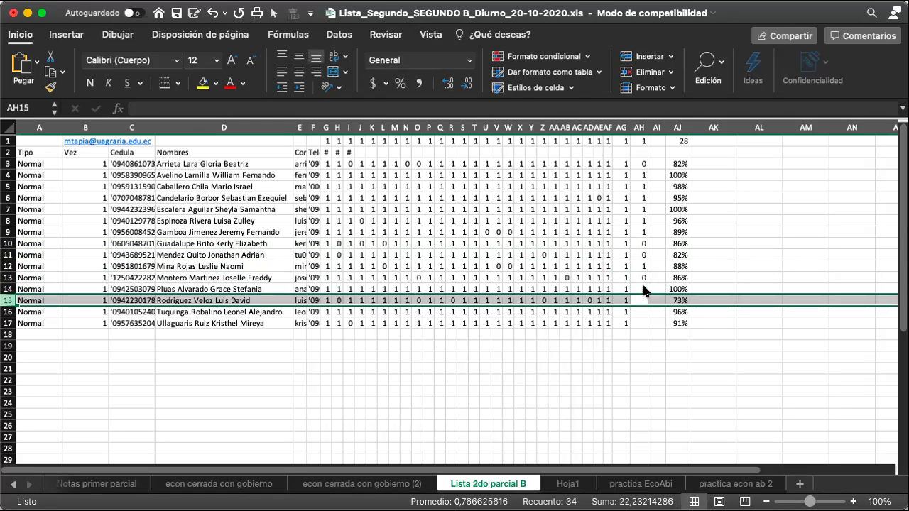
pyautogui.write('0')
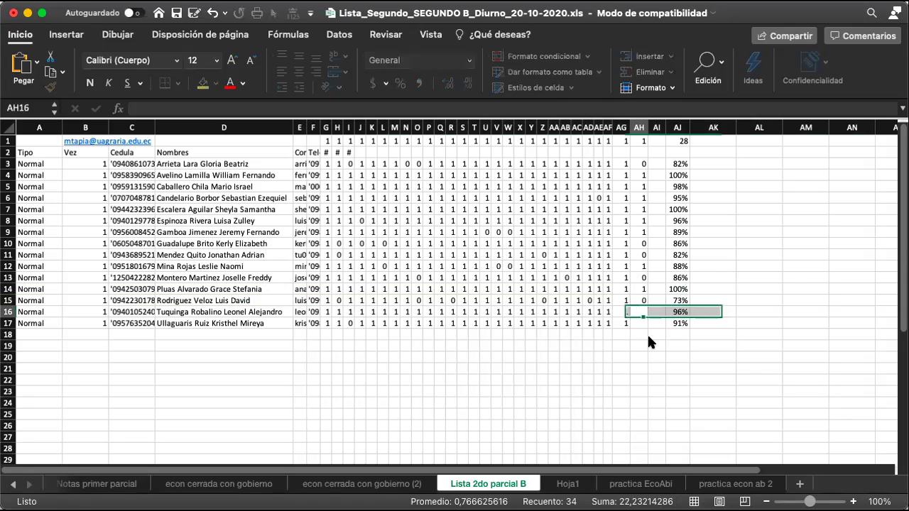
pyautogui.press('Return')
pyautogui.hotkey('shift', 'space')
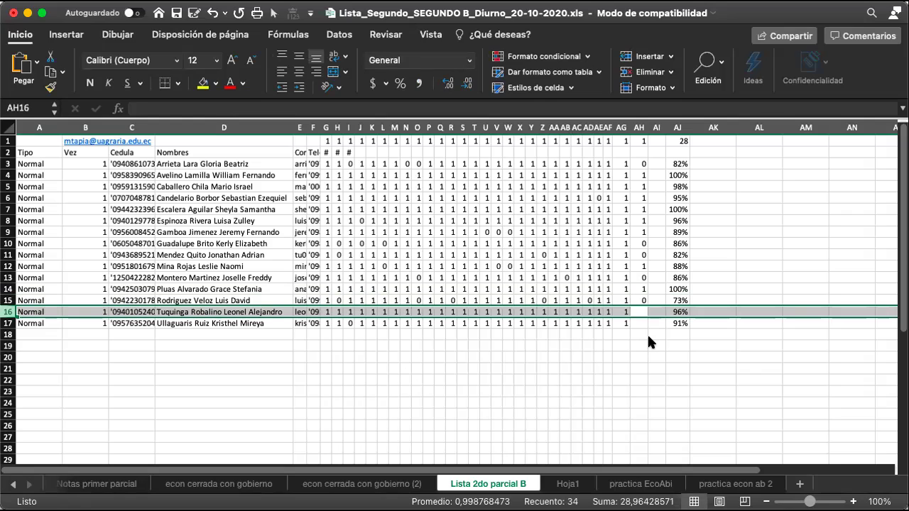
pyautogui.write('1')
pyautogui.press('Down')
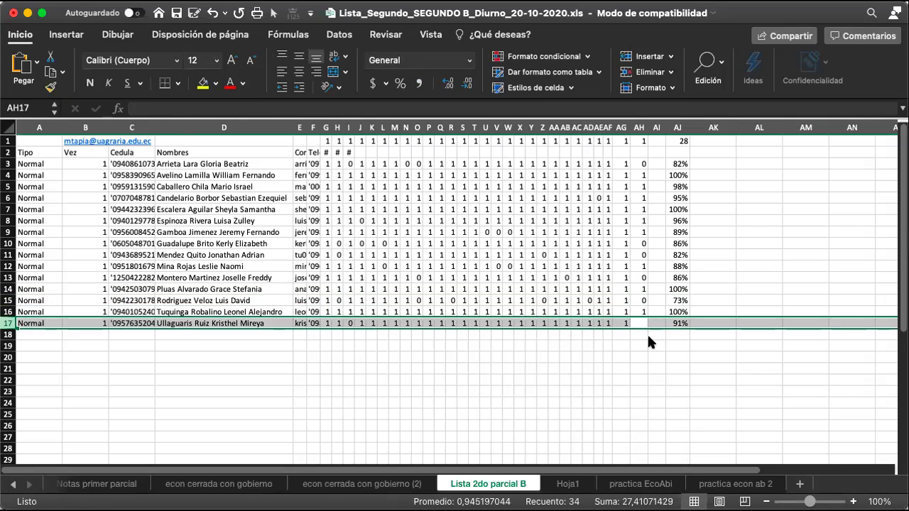
# Step: Record attendance of 0 for the last student on the list, in AH17
pyautogui.click(647, 333)
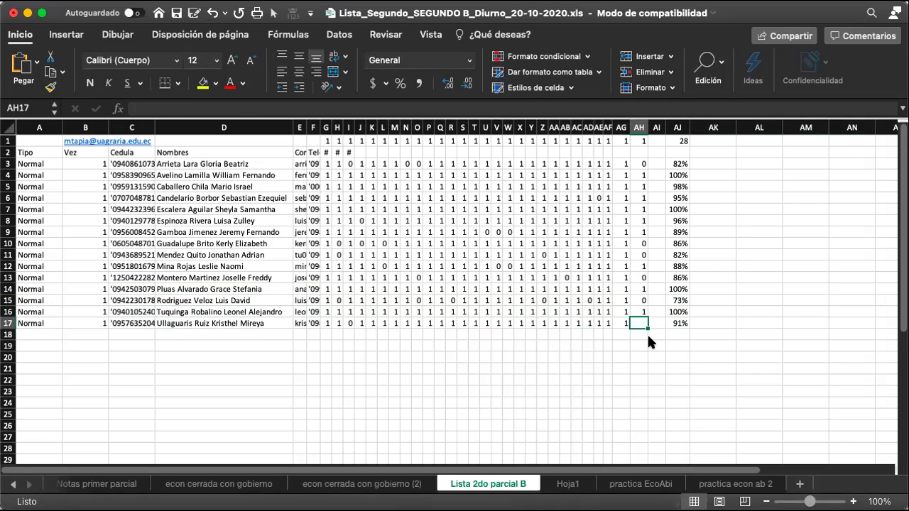
pyautogui.write('0')
pyautogui.press('Up')
# Step: Correct the first student's attendance for the new session by setting AH3 to 1
pyautogui.press('Up')
pyautogui.press('Up')
pyautogui.press('Up')
pyautogui.press('Up')
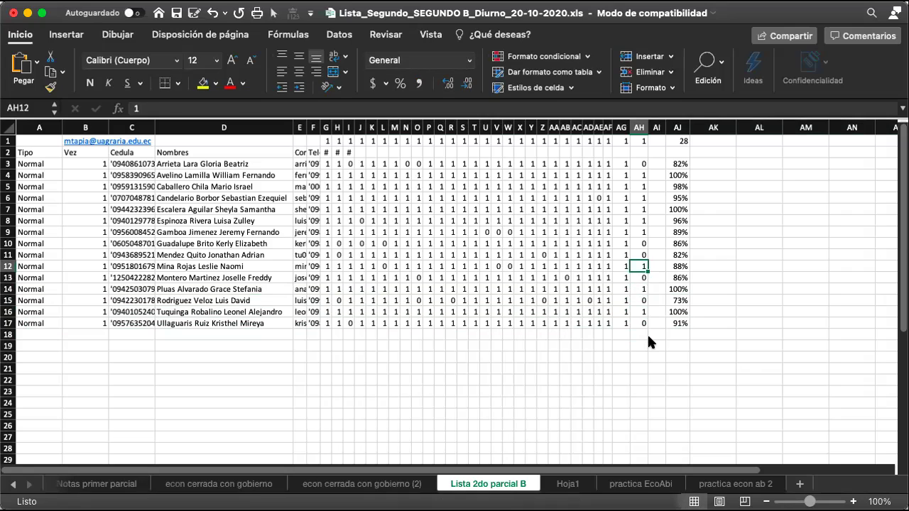
pyautogui.press('Up')
pyautogui.press('Up')
pyautogui.press('Up')
pyautogui.press('Up')
pyautogui.press('Up')
pyautogui.press('Up')
pyautogui.press('Up')
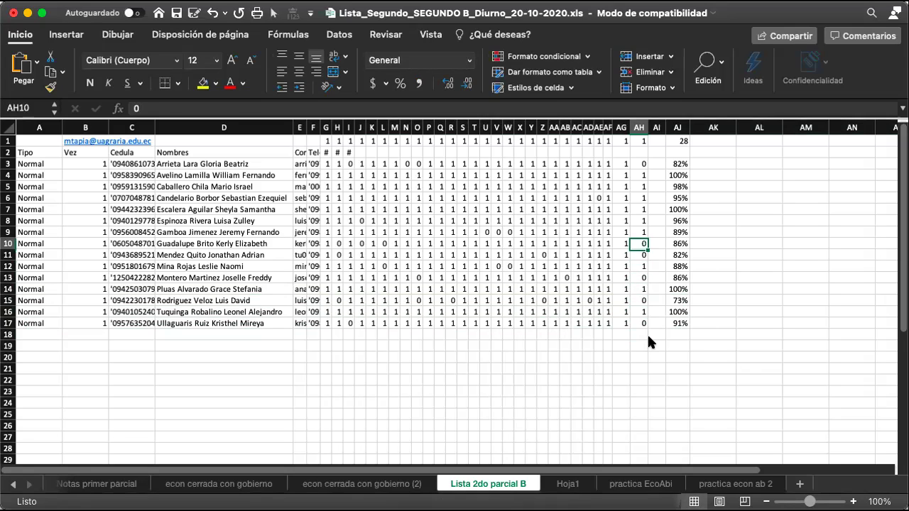
pyautogui.press('Up')
pyautogui.press('Up')
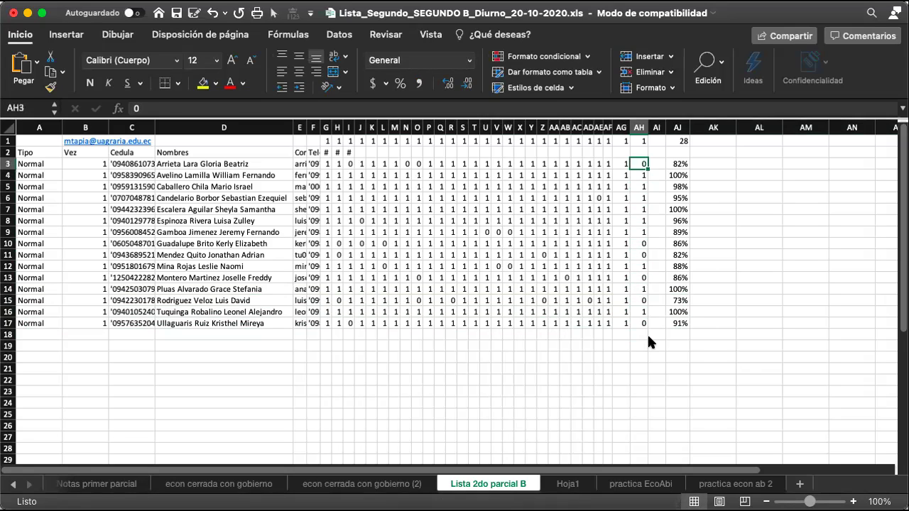
pyautogui.write('1')
pyautogui.press('Return')
# Step: Correct the attendance of the student in row 11 by setting AH11 to 1
pyautogui.press('Down')
pyautogui.press('Down')
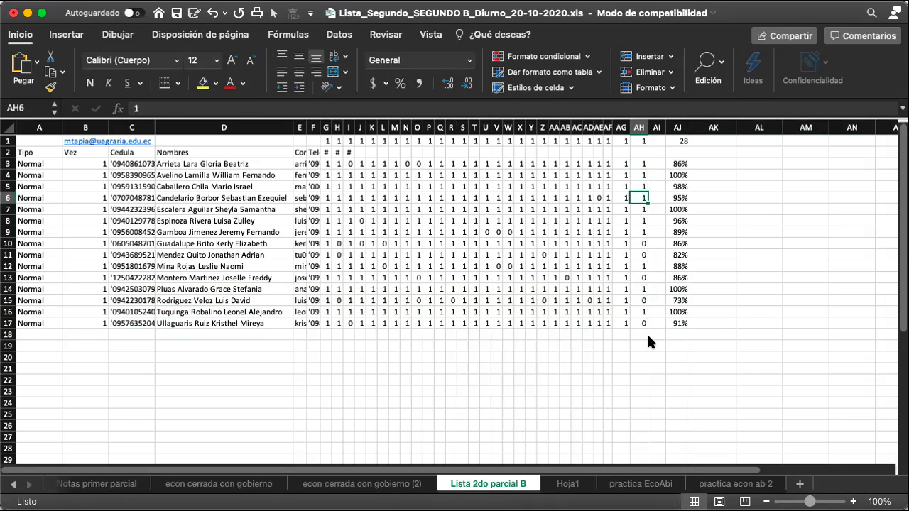
pyautogui.press('Down')
pyautogui.press('Down')
pyautogui.press('Up')
pyautogui.press('Down')
pyautogui.press('Down')
pyautogui.press('Down')
pyautogui.press('Down')
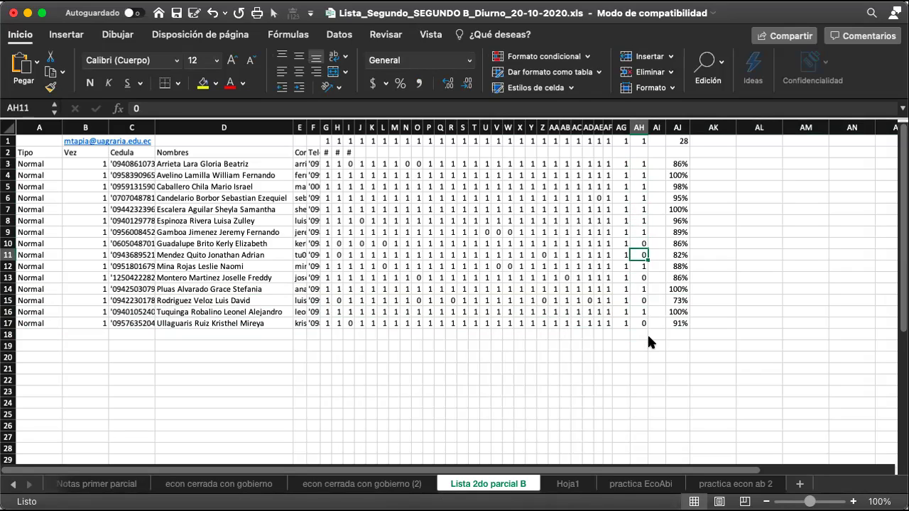
pyautogui.hotkey('shift', 'space')
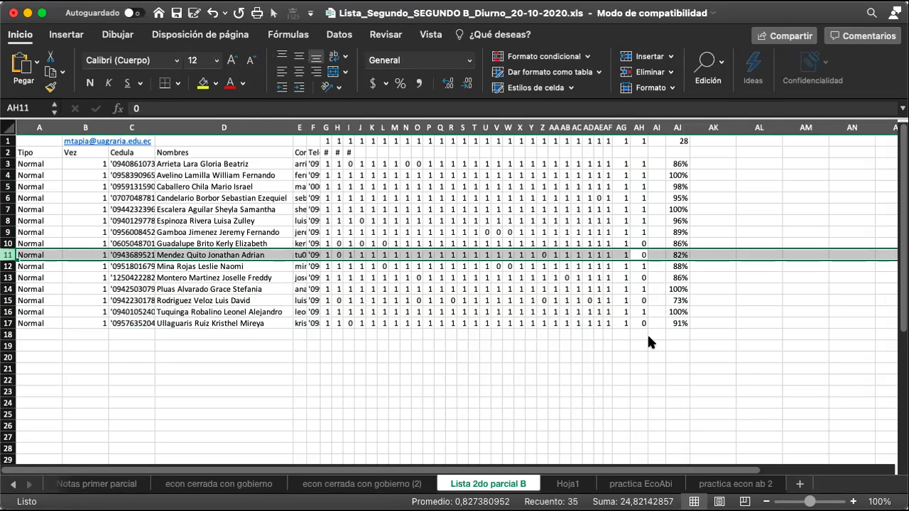
pyautogui.write('1')
pyautogui.press('Down')
# Step: Check the remaining rows of column AH and save the attendance workbook
pyautogui.press('Down')
pyautogui.press('Down')
pyautogui.press('Down')
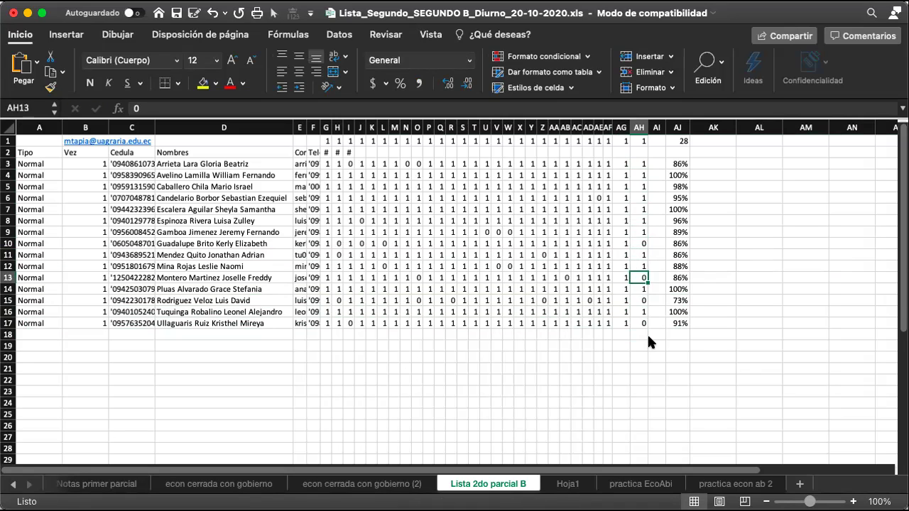
pyautogui.press('Down')
pyautogui.press('Down')
pyautogui.press('Down')
pyautogui.press('Down')
pyautogui.press('Down')
pyautogui.press('Down')
pyautogui.press('Down')
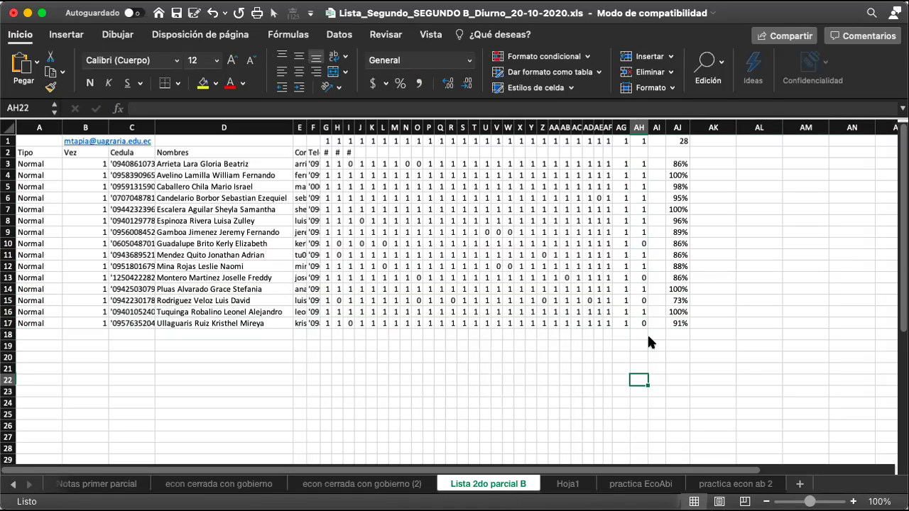
pyautogui.click(177, 14)
pyautogui.click(501, 248)
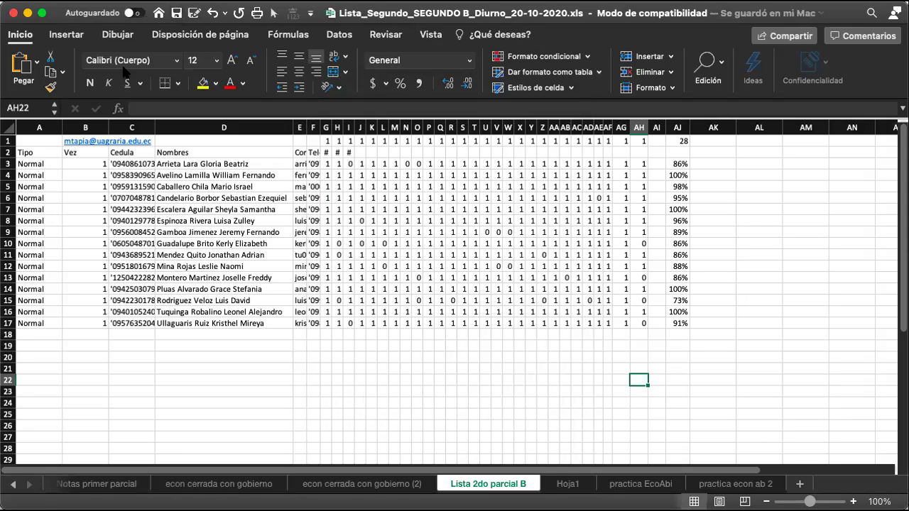
# Step: Switch to the Edmodo class page in the browser and review the post announcing the theoretical and practical lesson times
pyautogui.press('super+Tab')
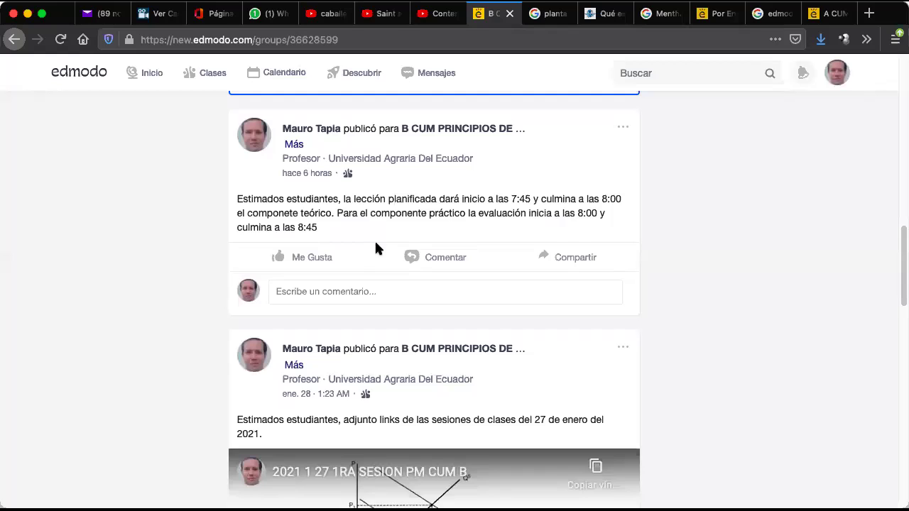
pyautogui.scroll(15, 419, 270)
pyautogui.scroll(-5, 431, 181)
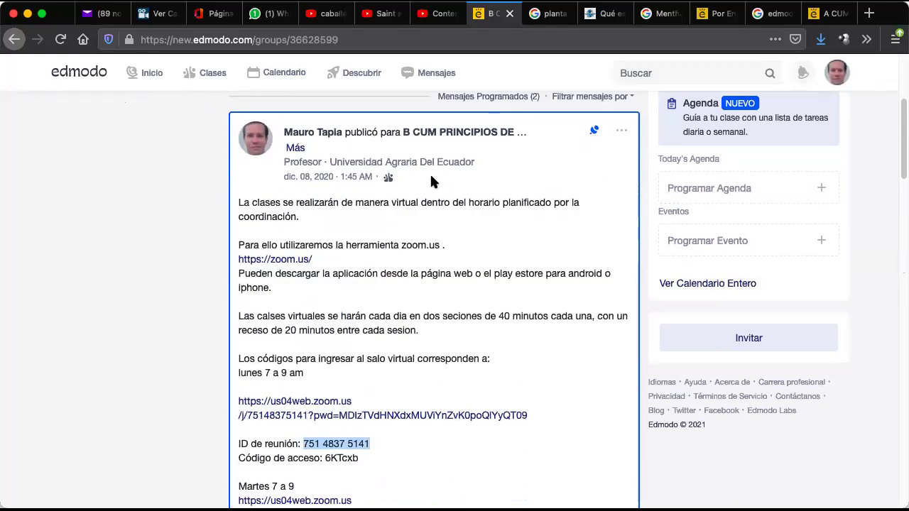
pyautogui.scroll(-8, 430, 178)
pyautogui.scroll(1, 430, 173)
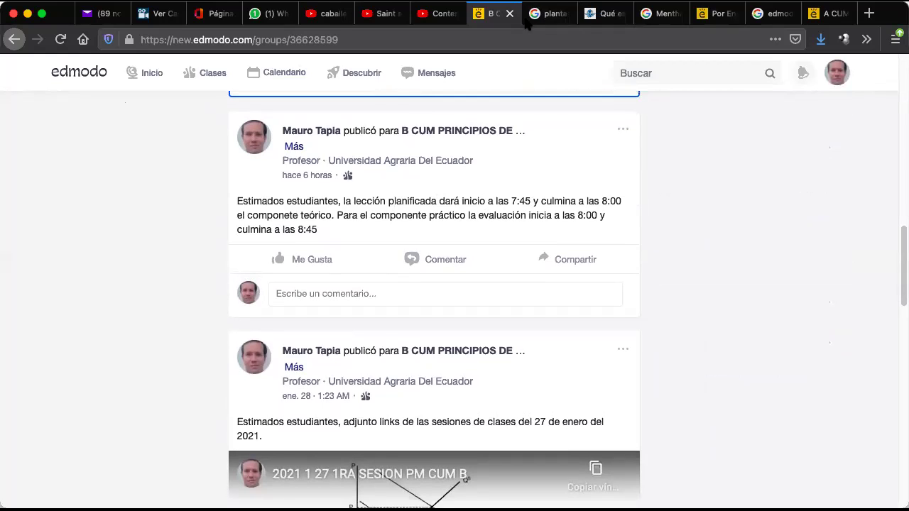
# Step: Check the scheduled send dates and deadlines of the theoretical and practical second-term quizzes for class B in Edmodo's scheduled assignments
pyautogui.click(716, 19)
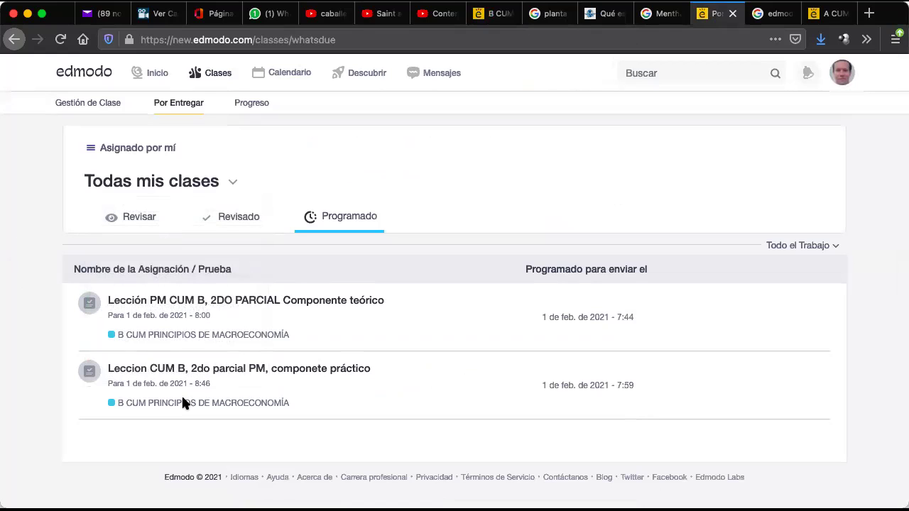
pyautogui.moveTo(628, 330)
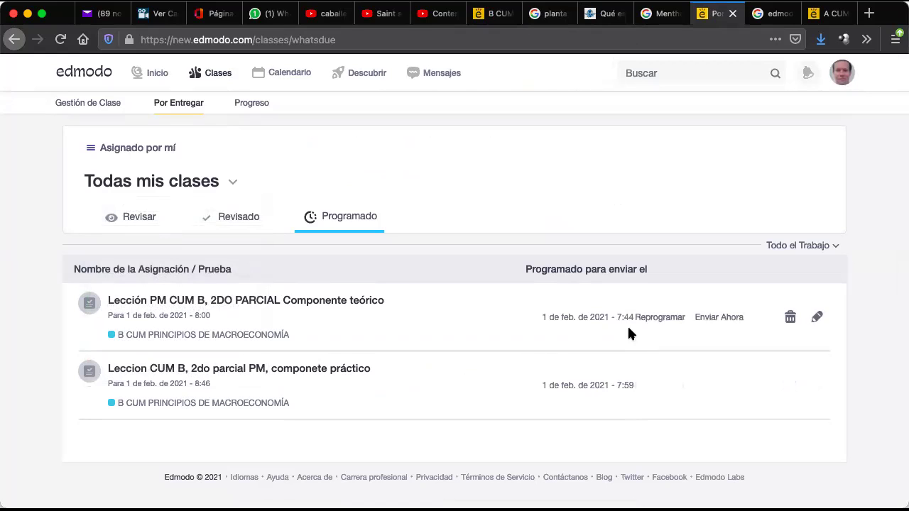
pyautogui.moveTo(675, 377)
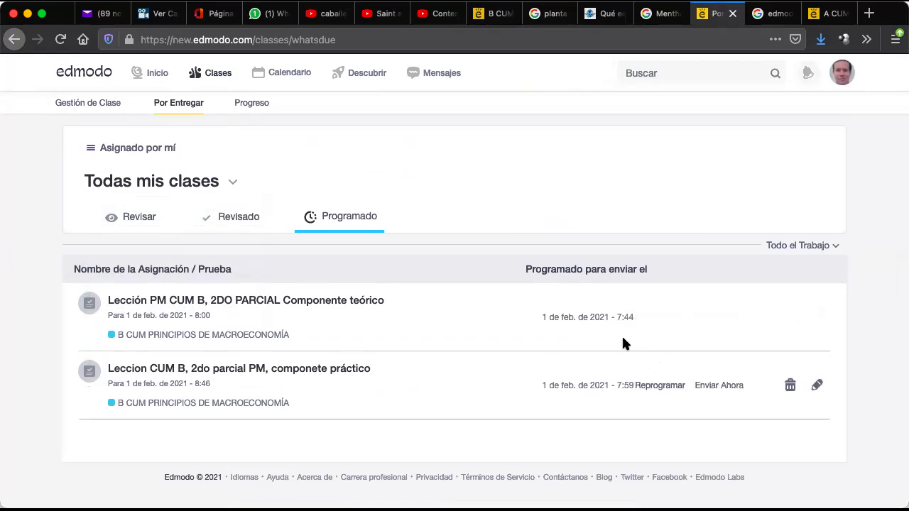
pyautogui.moveTo(609, 318)
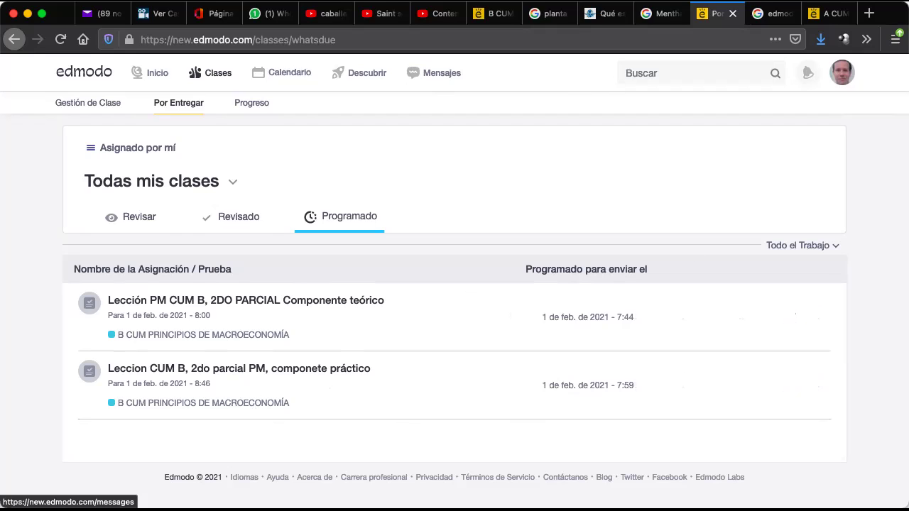
# Step: Return to the B CUM PRINCIPIOS DE MACROECONOMÍA posts and review the January 27 session recordings and week 16 support material
pyautogui.click(488, 14)
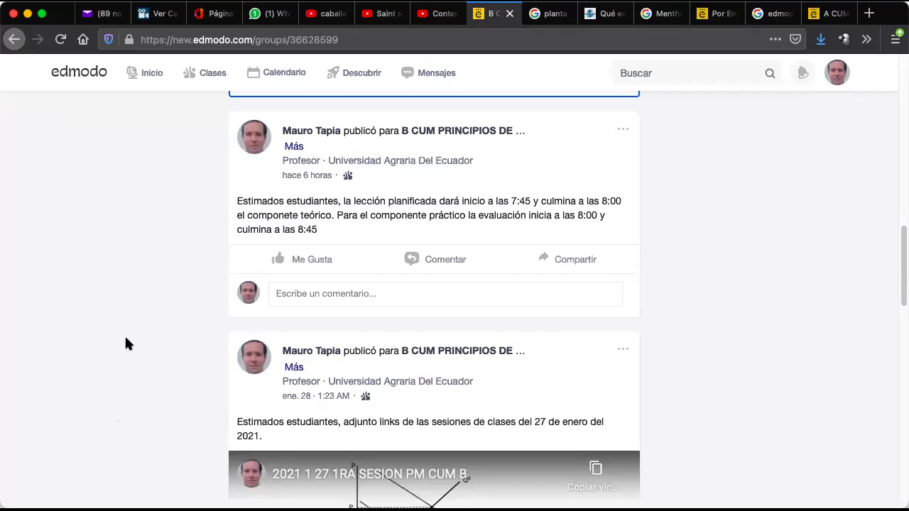
pyautogui.scroll(-1, 127, 334)
pyautogui.scroll(-4, 126, 338)
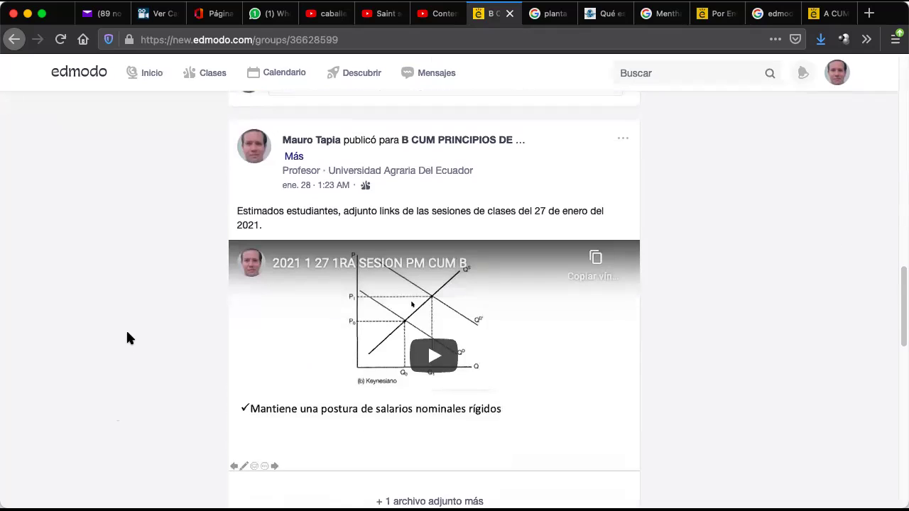
pyautogui.scroll(-3, 126, 338)
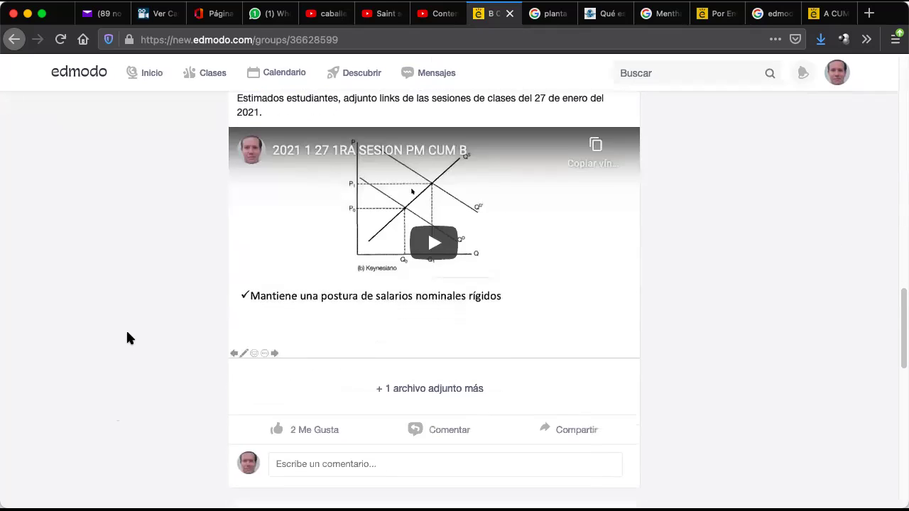
pyautogui.scroll(2, 126, 338)
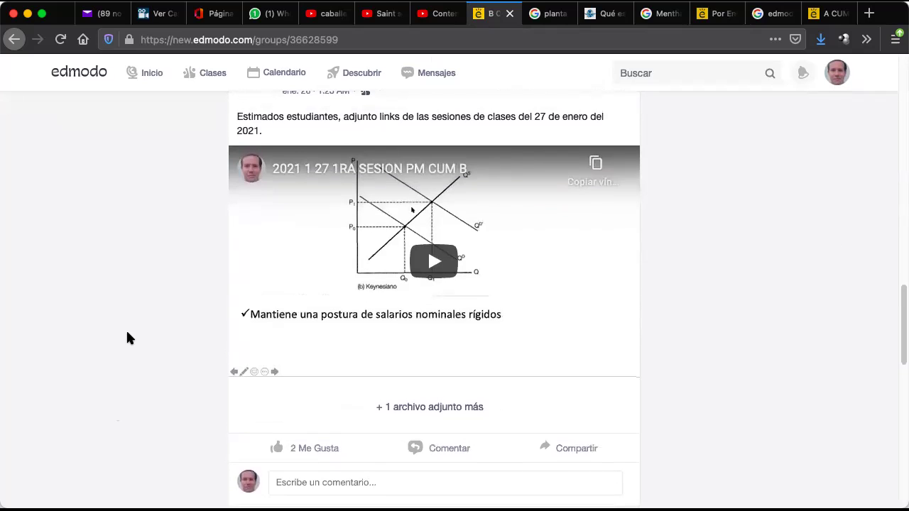
pyautogui.scroll(2, 126, 338)
pyautogui.scroll(-4, 127, 338)
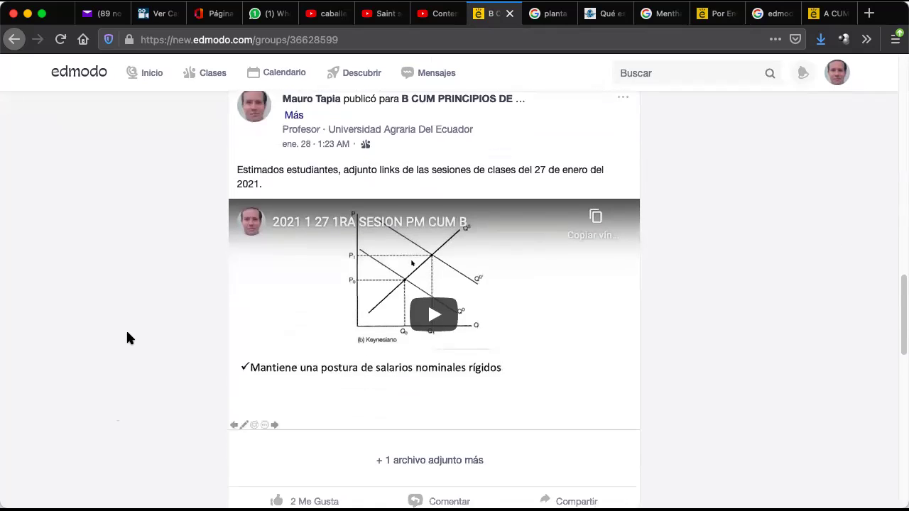
pyautogui.scroll(-6, 127, 338)
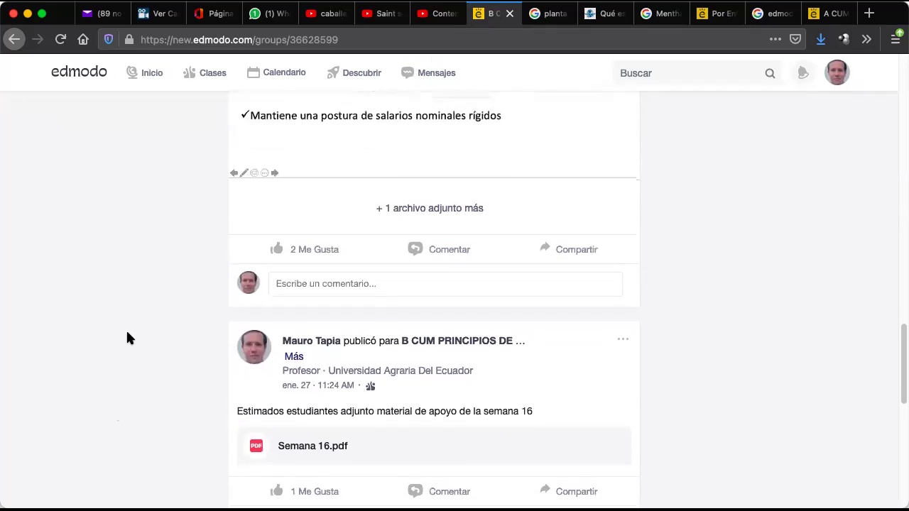
pyautogui.scroll(4, 126, 338)
# Step: Review the class page's pinned post about the virtual sessions and the post with the evaluation times
pyautogui.scroll(20, 126, 338)
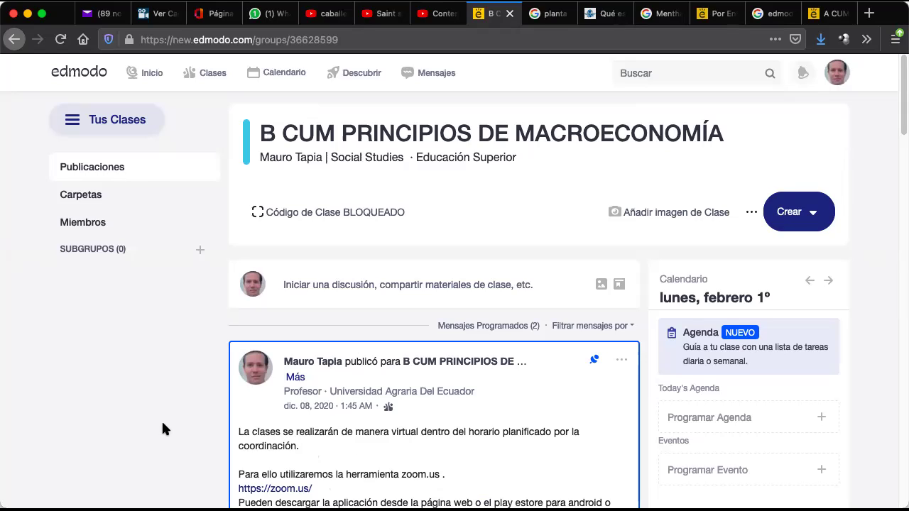
pyautogui.scroll(-10, 152, 411)
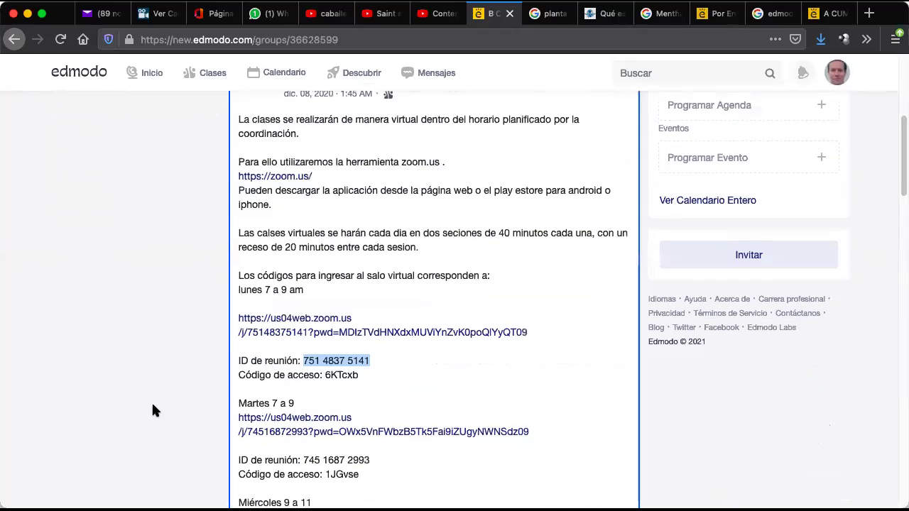
pyautogui.scroll(8, 152, 409)
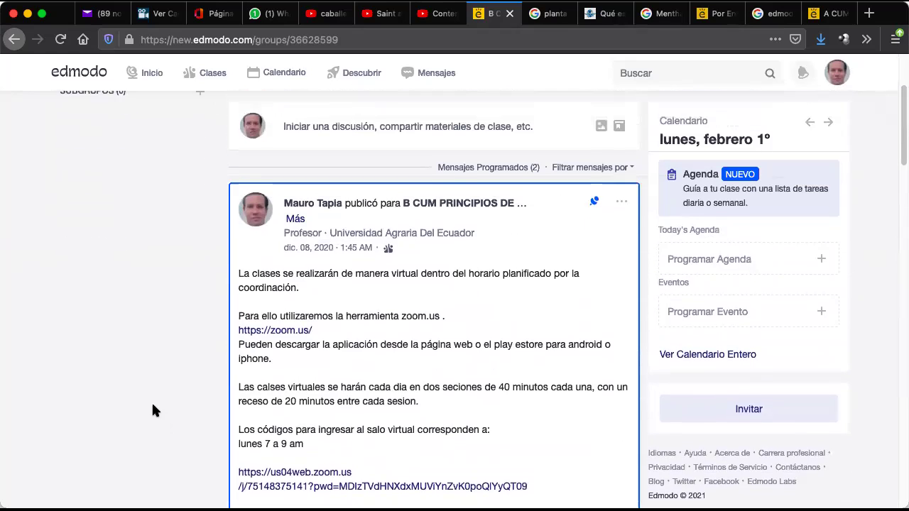
pyautogui.scroll(2, 152, 410)
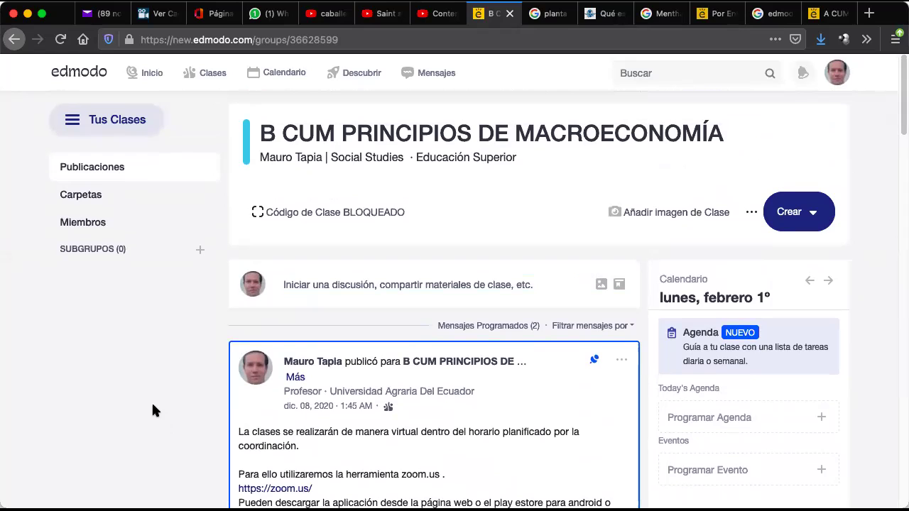
pyautogui.scroll(-10, 152, 410)
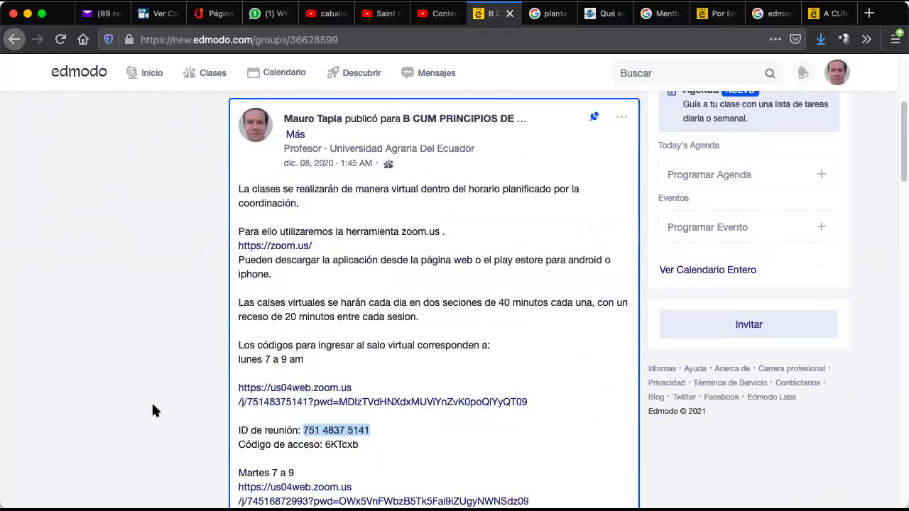
pyautogui.scroll(-12, 168, 373)
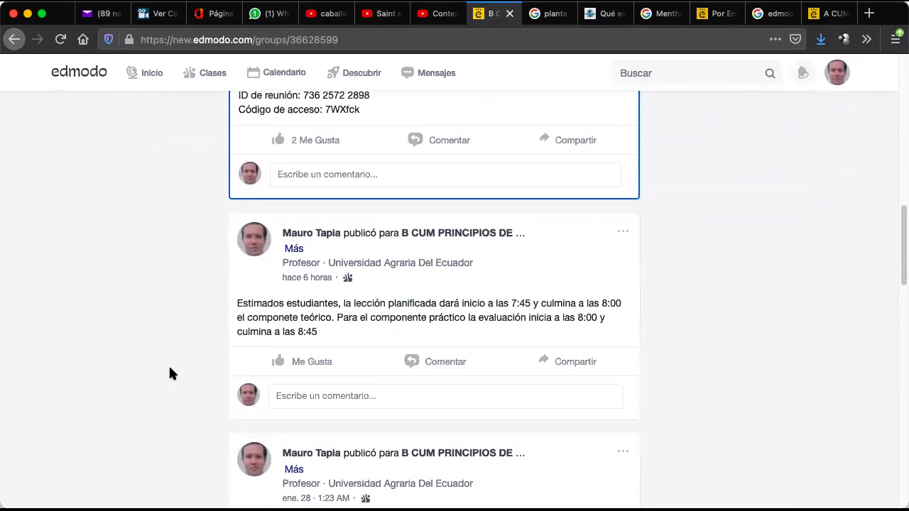
pyautogui.scroll(-1, 169, 373)
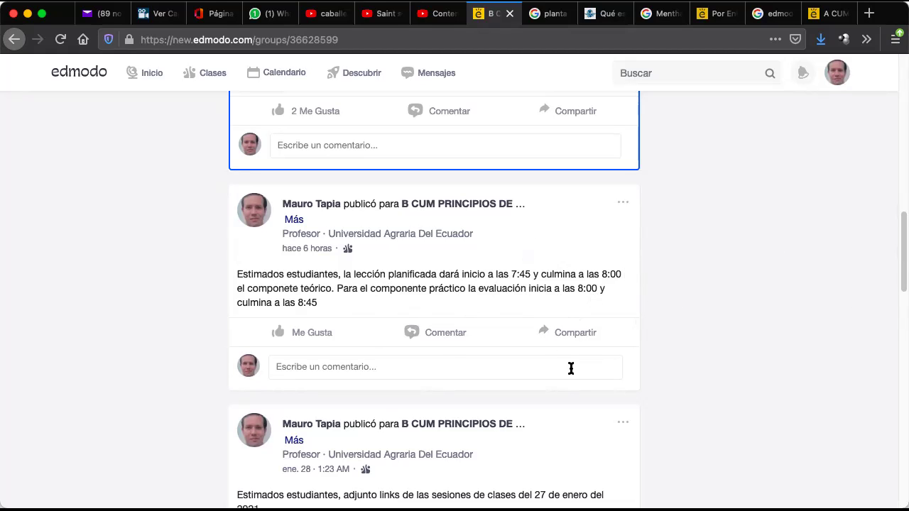
pyautogui.scroll(-5, 570, 370)
pyautogui.scroll(15, 573, 375)
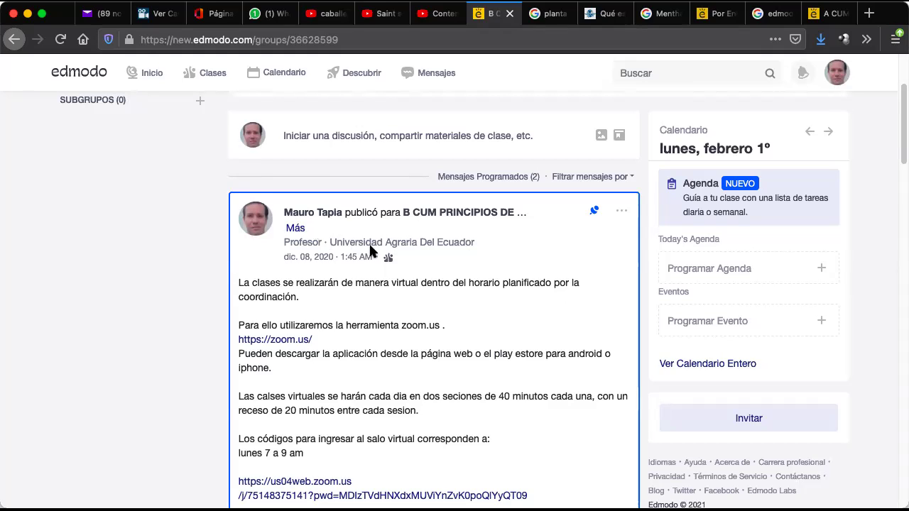
# Step: Switch to the Excel attendance workbook and mark the student in row 10 present with 1 in column AH
pyautogui.press('super+Tab')
pyautogui.click(181, 245)
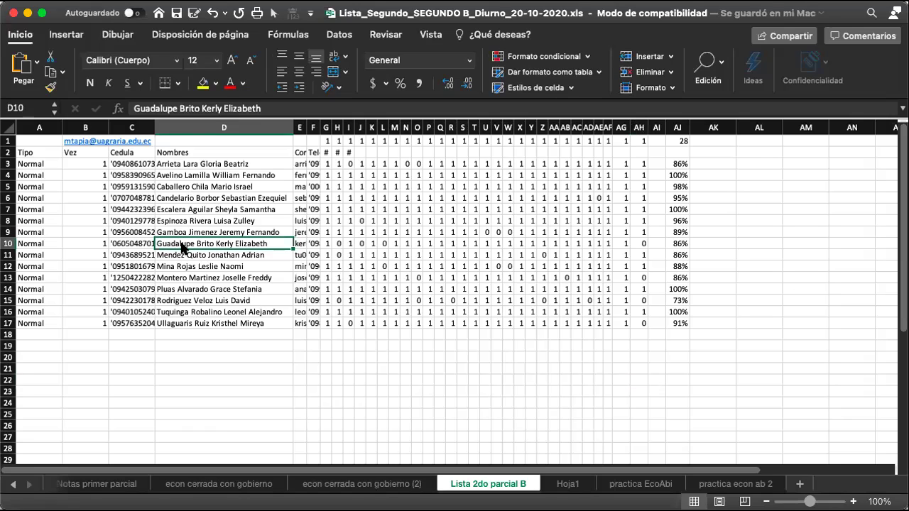
pyautogui.doubleClick(181, 245)
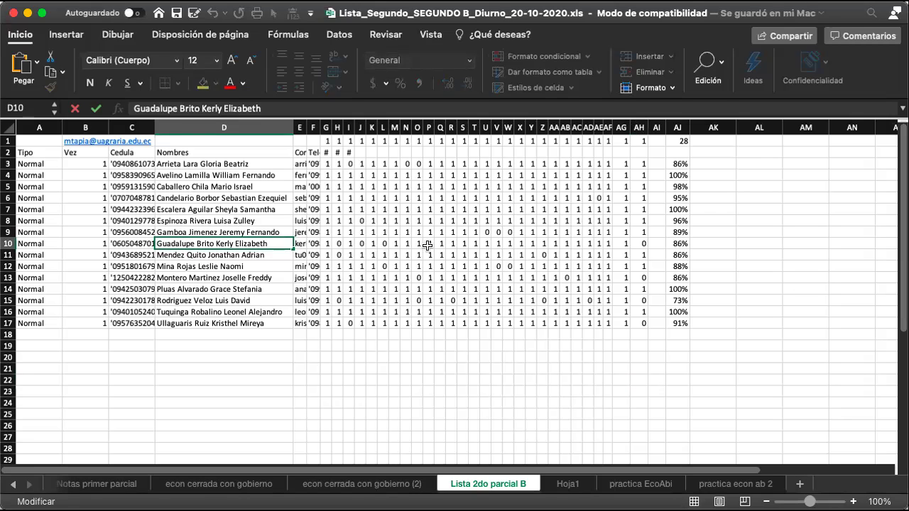
pyautogui.press('Escape')
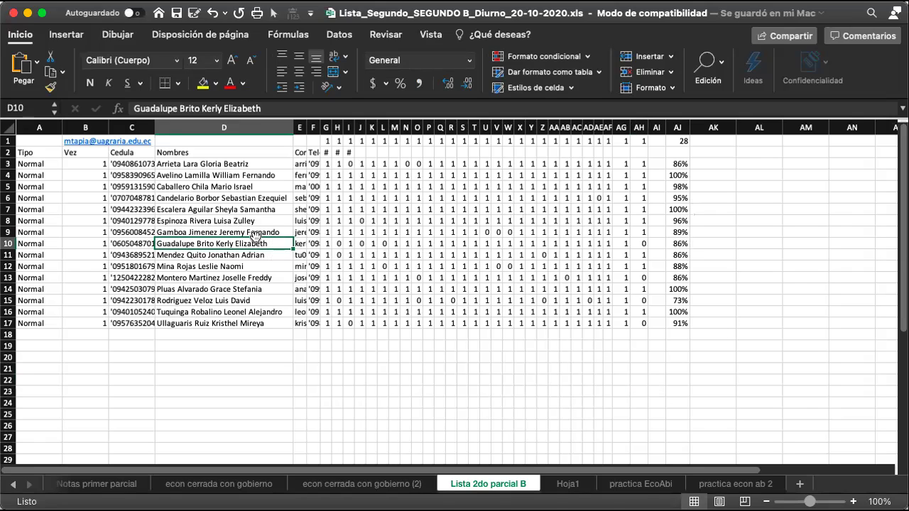
pyautogui.hotkey('shift', 'space')
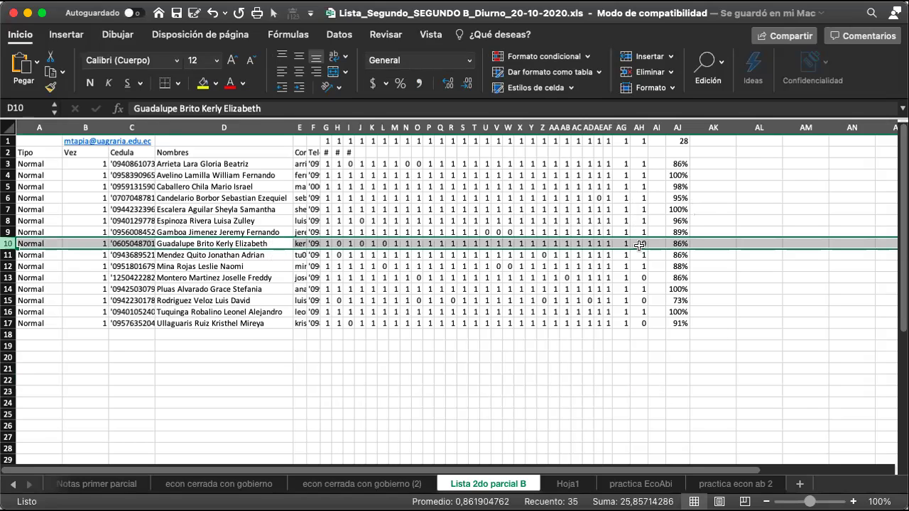
pyautogui.click(640, 245)
pyautogui.write('1')
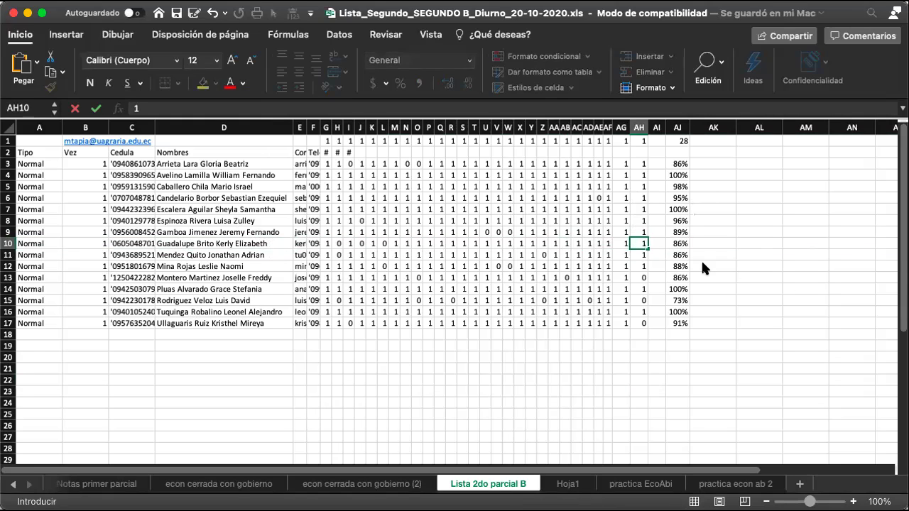
pyautogui.press('Return')
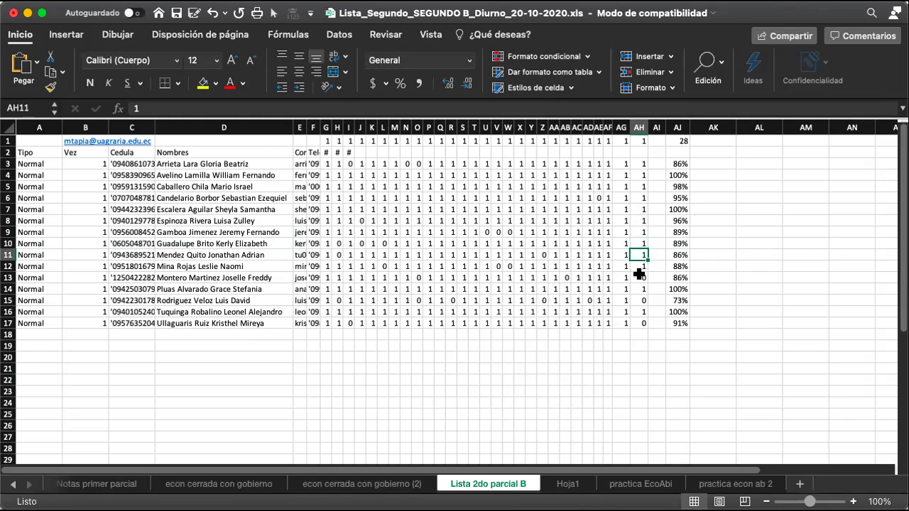
# Step: Check the neighbouring students' attendance marks in column AH down to row 13
pyautogui.press('Down')
pyautogui.press('Down')
pyautogui.press('Up')
pyautogui.press('Up')
pyautogui.press('Up')
pyautogui.press('Down')
pyautogui.press('Down')
pyautogui.press('Down')
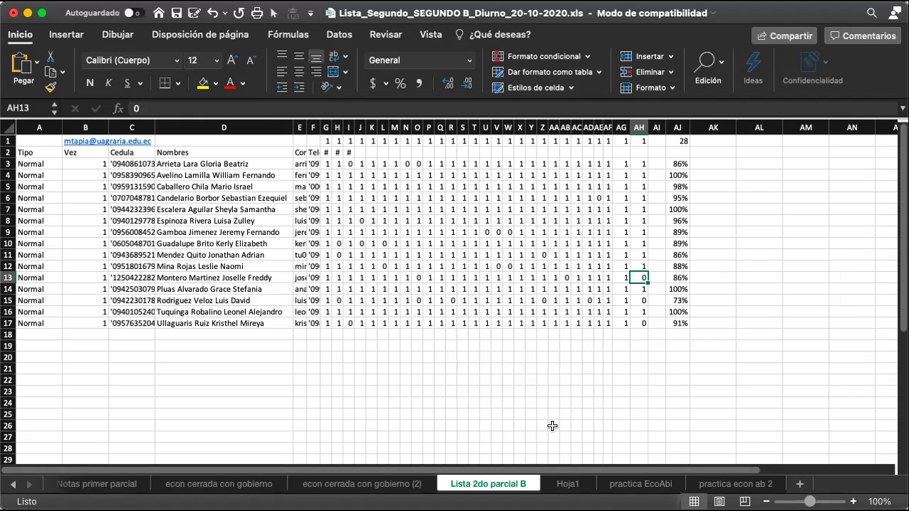
pyautogui.scroll(-1, 437, 368)
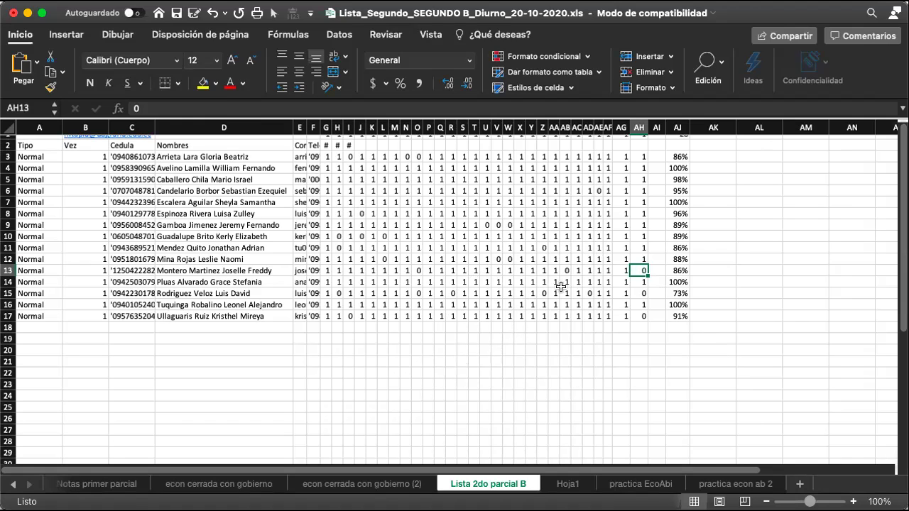
pyautogui.scroll(1, 558, 283)
pyautogui.hscroll(1, 560, 284)
pyautogui.hscroll(-2, 560, 286)
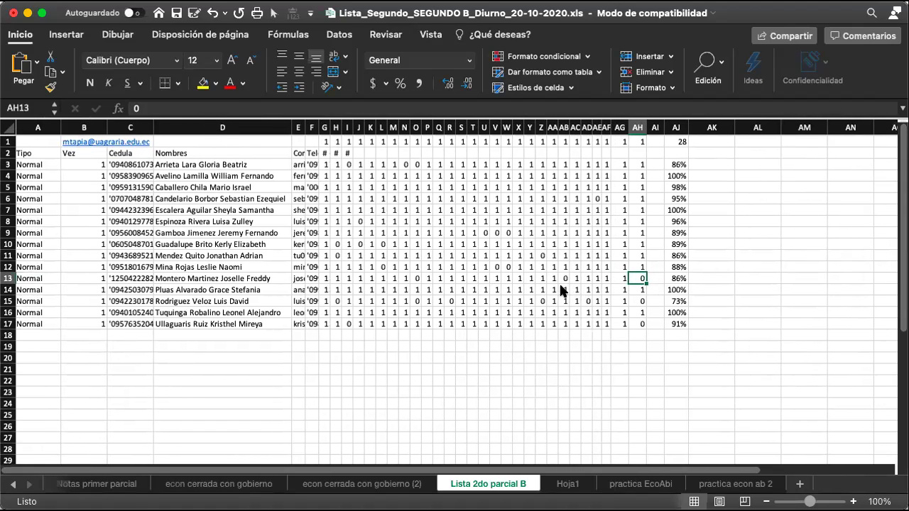
pyautogui.hscroll(-1, 559, 281)
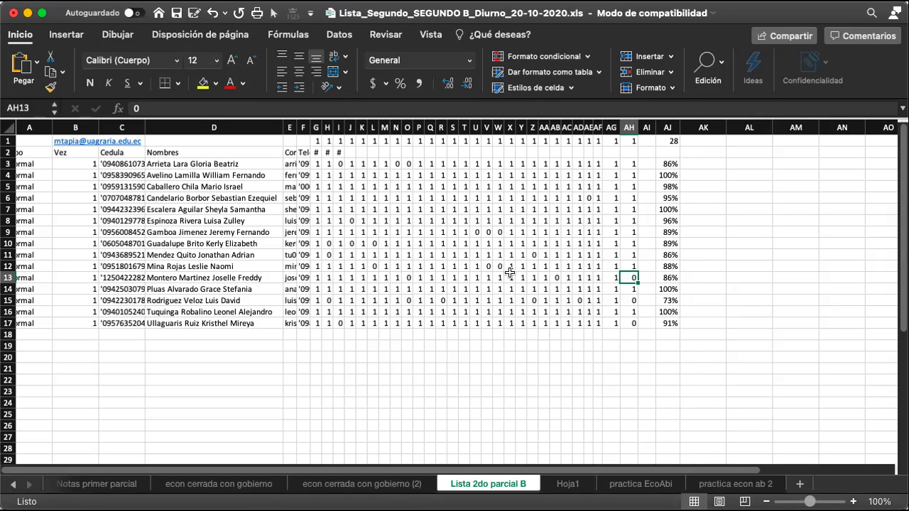
pyautogui.scroll(-3, 505, 277)
pyautogui.scroll(3, 503, 270)
pyautogui.hscroll(1, 505, 274)
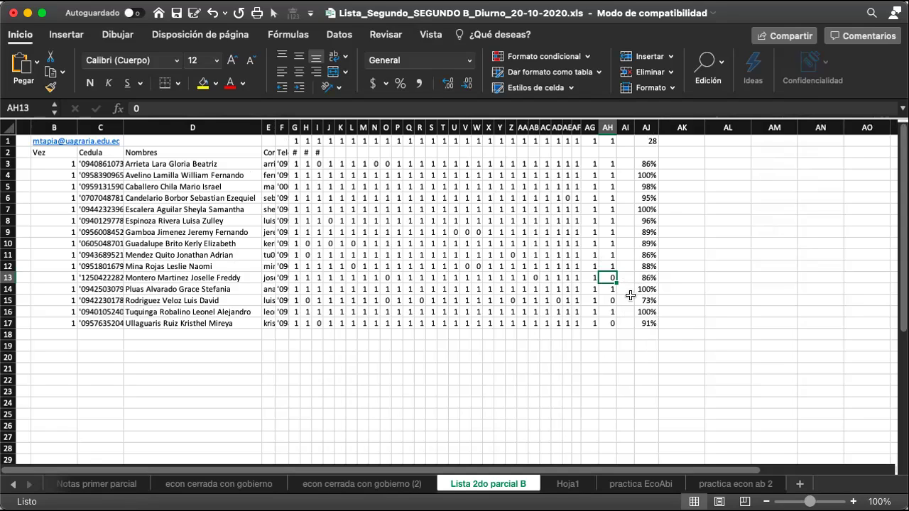
# Step: Mark the student in row 17 present with 1 in column AH, and check the attendance rows 15 and 13
pyautogui.click(605, 322)
pyautogui.write('1')
pyautogui.press('Return')
pyautogui.press('Up')
pyautogui.press('Up')
pyautogui.press('Up')
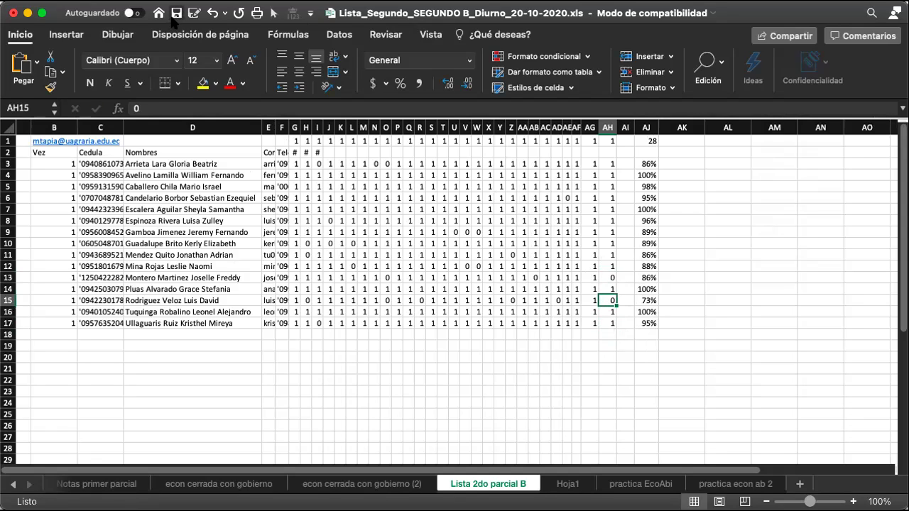
pyautogui.hotkey('shift', 'space')
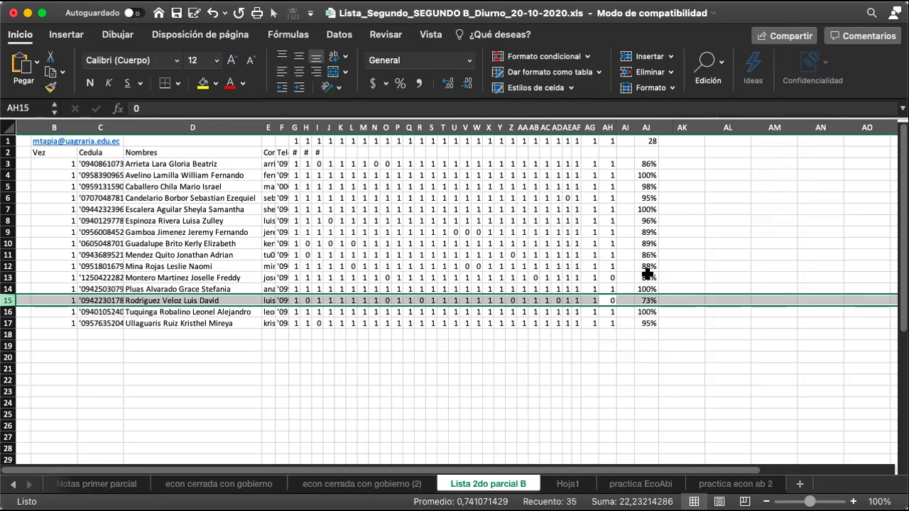
pyautogui.click(615, 277)
pyautogui.hotkey('shift', 'space')
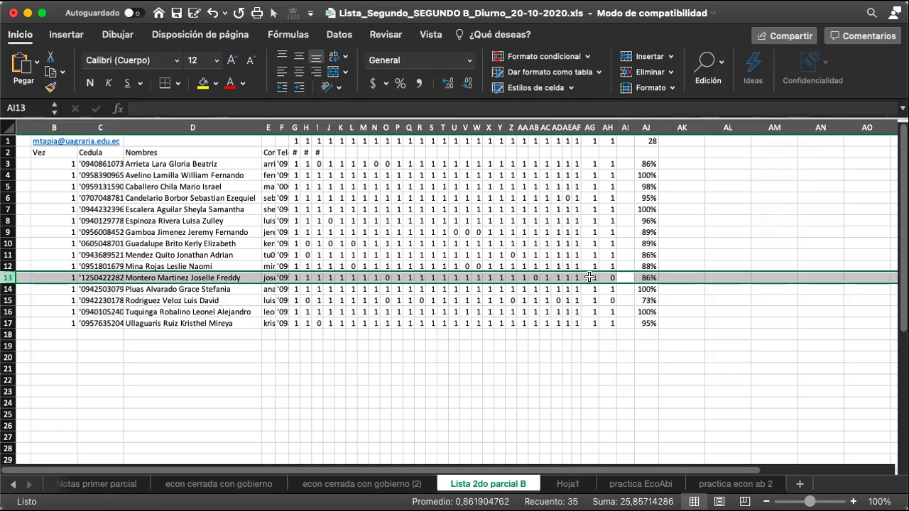
# Step: Save the attendance workbook, keeping the Excel 97-2004 (.xls) format
pyautogui.click(351, 345)
pyautogui.click(177, 14)
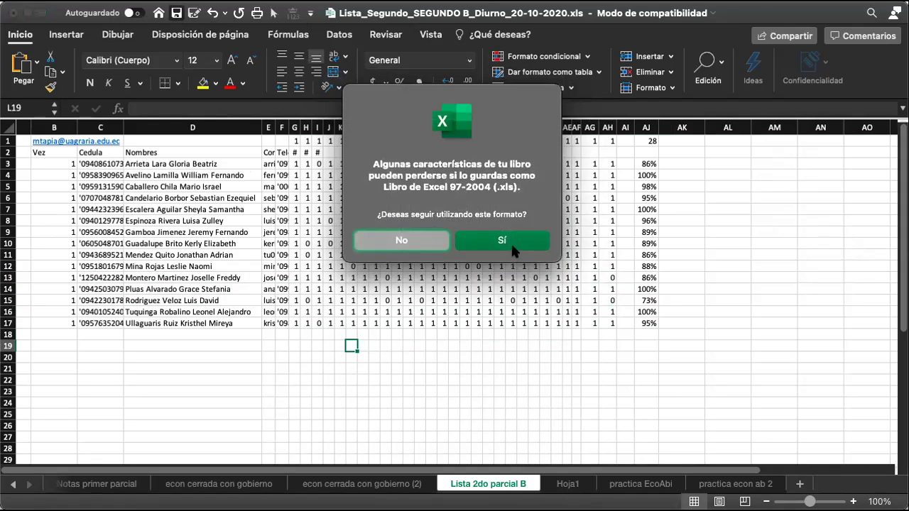
pyautogui.click(515, 250)
pyautogui.scroll(-10, 588, 315)
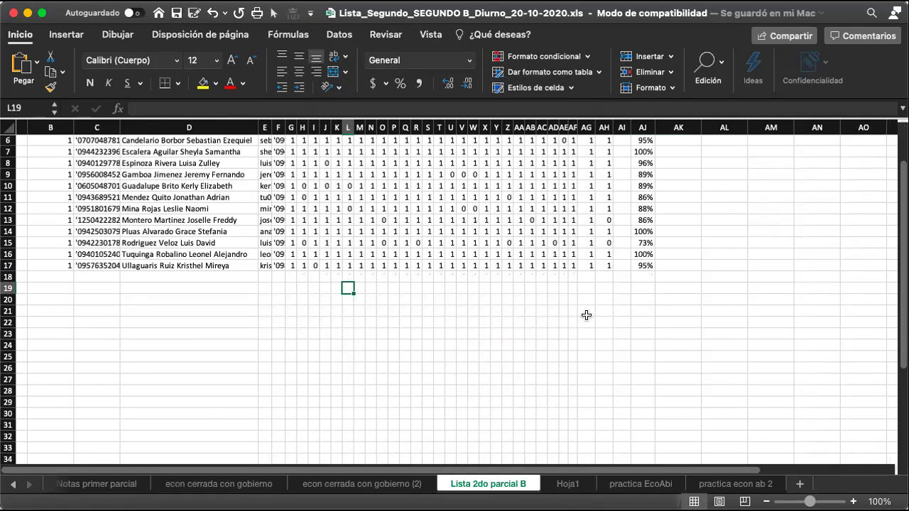
pyautogui.hscroll(-2, 587, 314)
pyautogui.scroll(5, 587, 315)
pyautogui.hscroll(2, 587, 315)
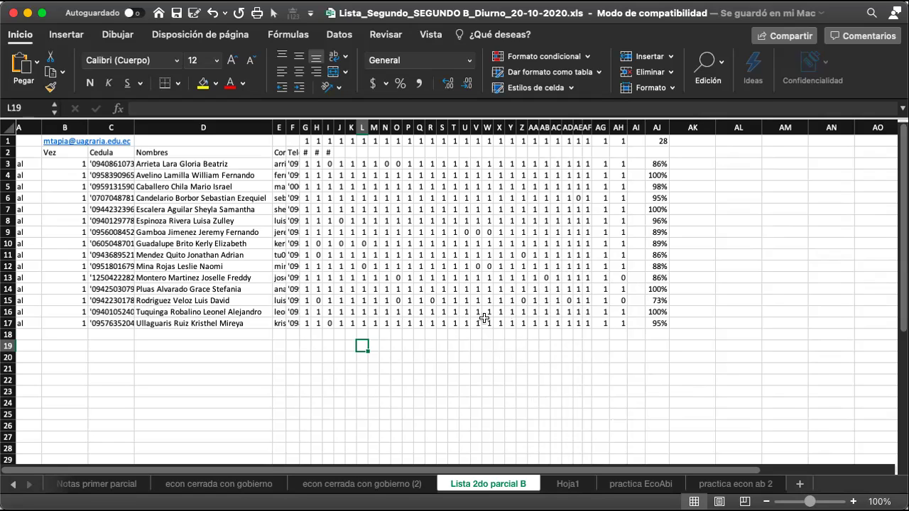
pyautogui.scroll(-3, 462, 368)
pyautogui.hscroll(-1, 462, 368)
pyautogui.scroll(3, 462, 368)
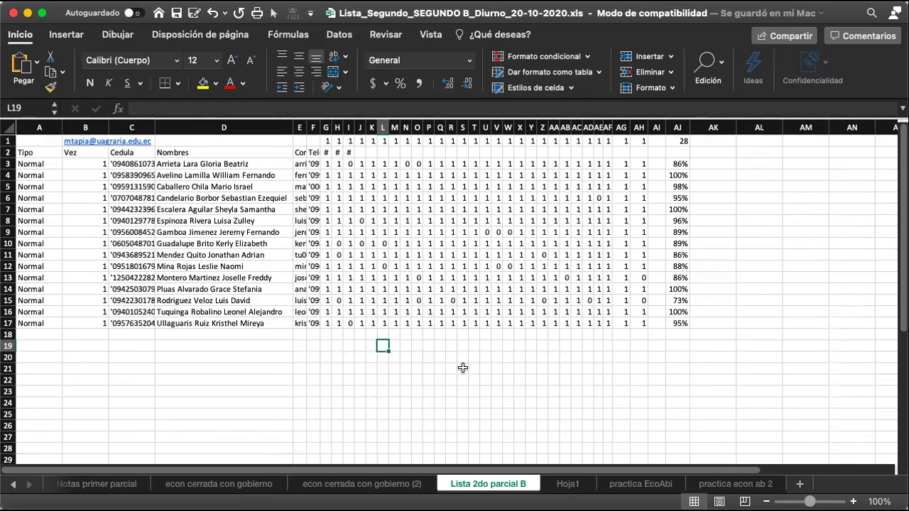
pyautogui.scroll(-1, 462, 367)
pyautogui.click(654, 345)
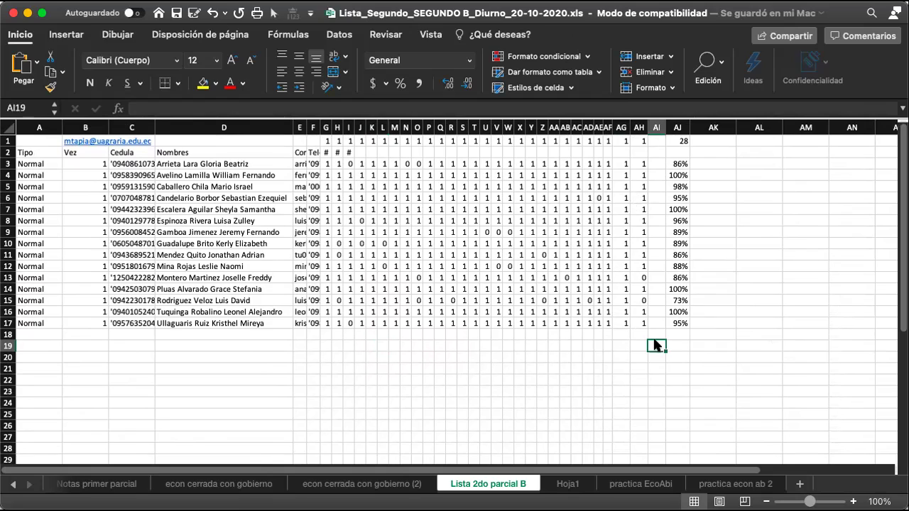
# Step: Go through the attendance marks in row 15 and mark that student present with 1 in column AH
pyautogui.press('Right')
pyautogui.press('Right')
pyautogui.press('Right')
pyautogui.press('Right')
pyautogui.press('Right')
pyautogui.press('Right')
pyautogui.press('Right')
pyautogui.press('Right')
pyautogui.press('Right')
pyautogui.press('Right')
pyautogui.press('Right')
pyautogui.press('Right')
pyautogui.press('Right')
pyautogui.press('Right')
pyautogui.press('Right')
pyautogui.press('Right')
pyautogui.press('Right')
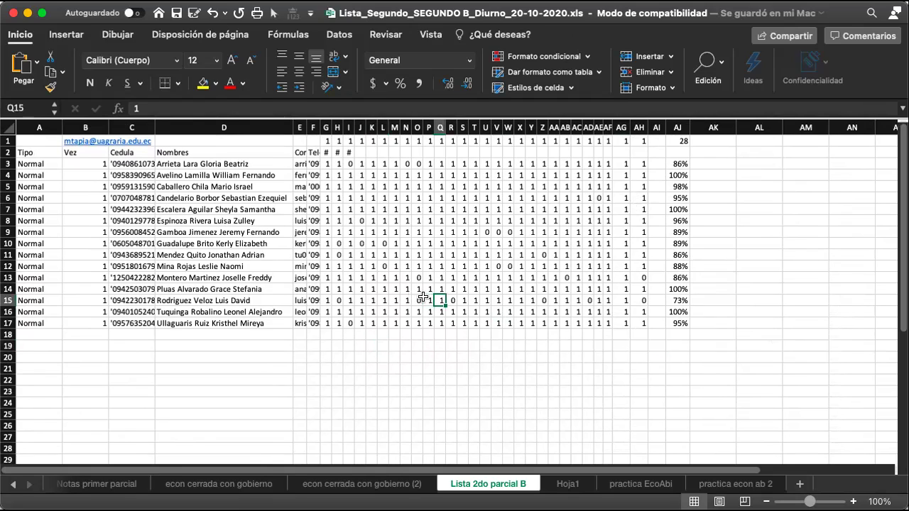
pyautogui.press('Right')
pyautogui.write('1')
pyautogui.press('Return')
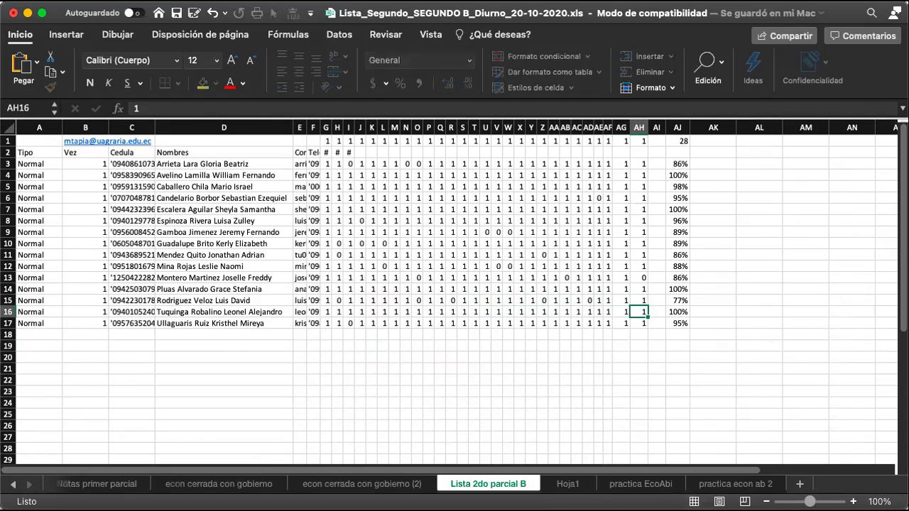